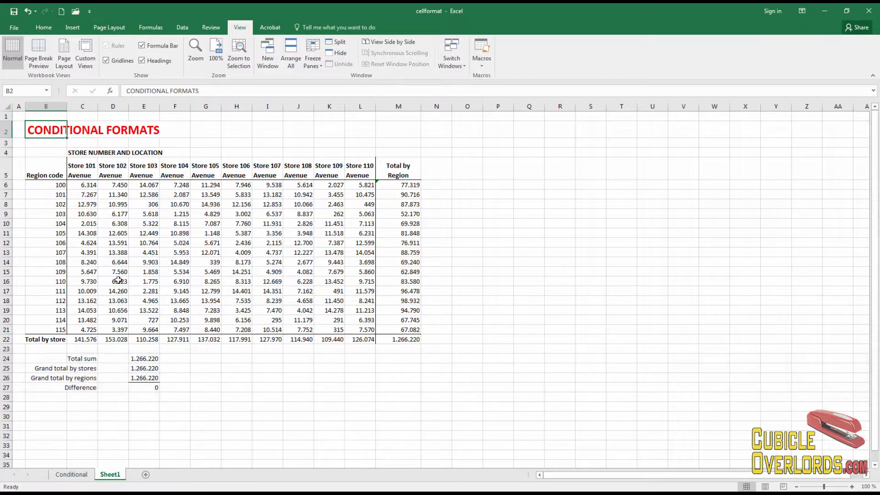
pyautogui.click(93, 206)
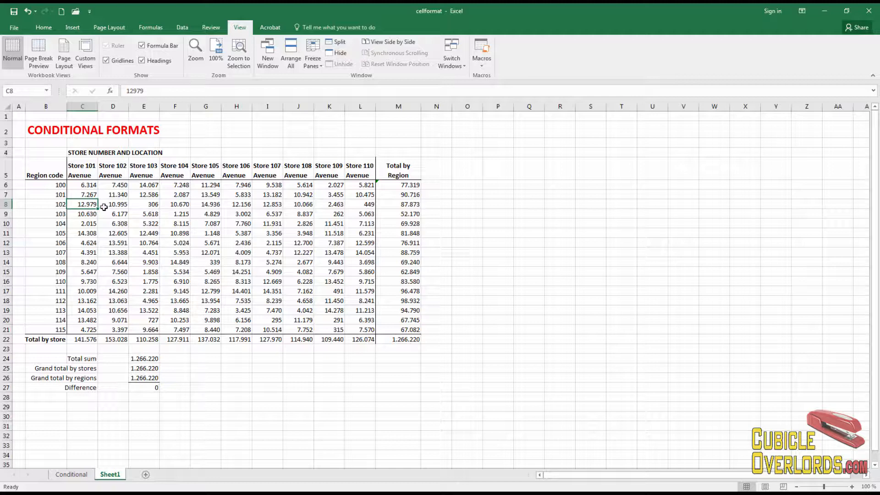
pyautogui.click(151, 207)
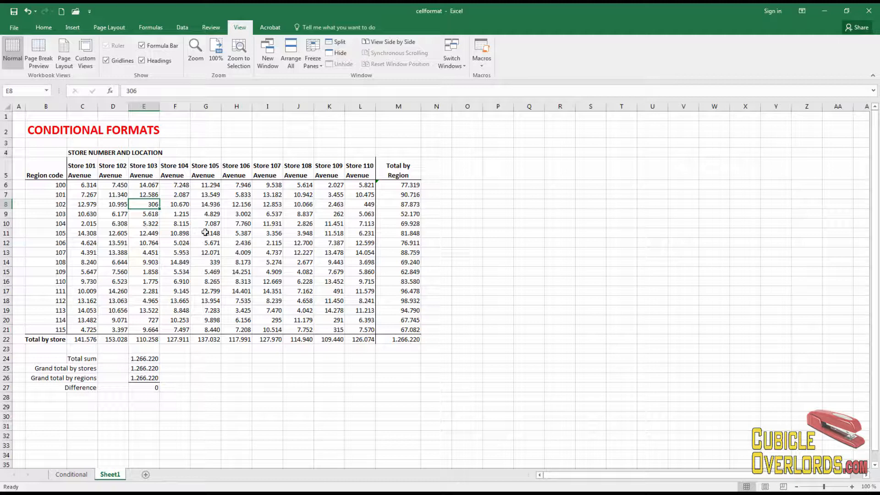
pyautogui.click(253, 249)
pyautogui.click(54, 153)
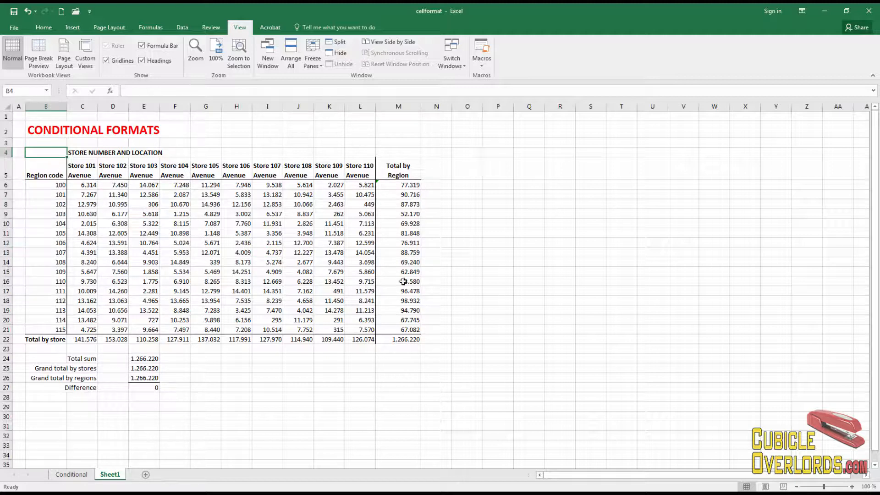
pyautogui.click(137, 293)
pyautogui.click(284, 289)
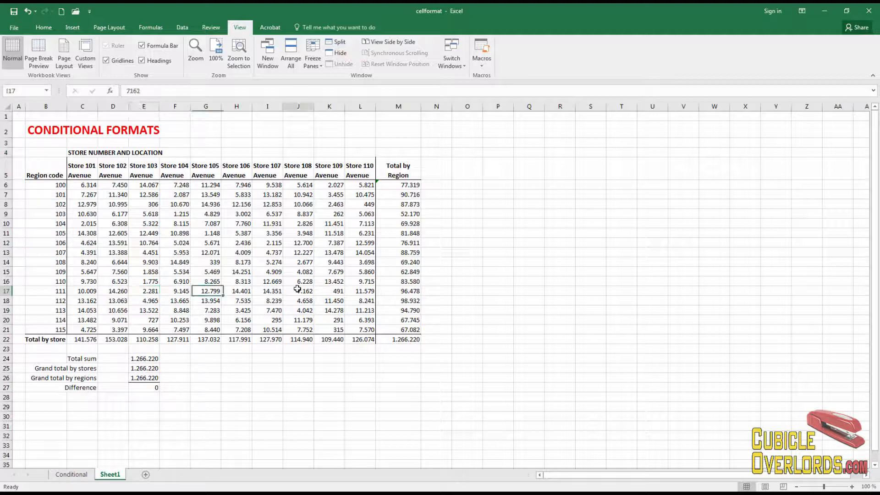
pyautogui.click(90, 186)
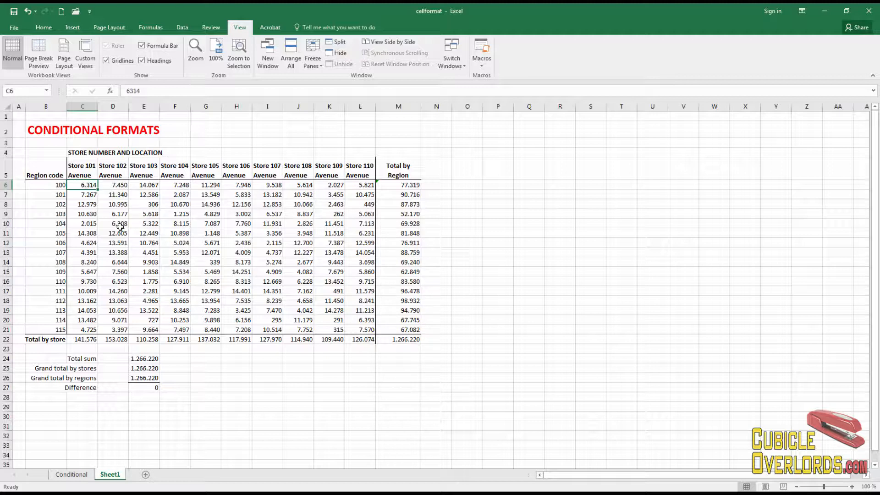
pyautogui.keyDown('shift'); pyautogui.click(365, 329); pyautogui.keyUp('shift')
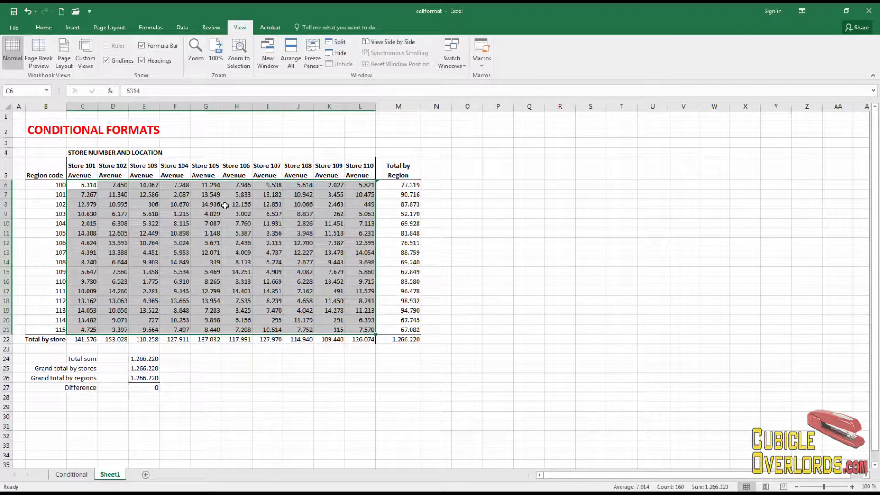
pyautogui.click(236, 253)
# Step: Start a Greater Than conditional formatting rule for the store values in C6:L21
pyautogui.click(83, 186)
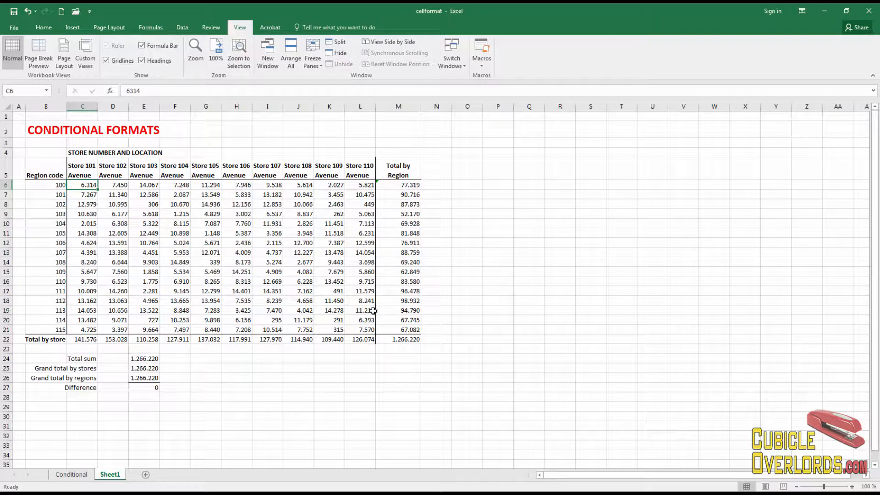
pyautogui.keyDown('shift'); pyautogui.click(368, 327); pyautogui.keyUp('shift')
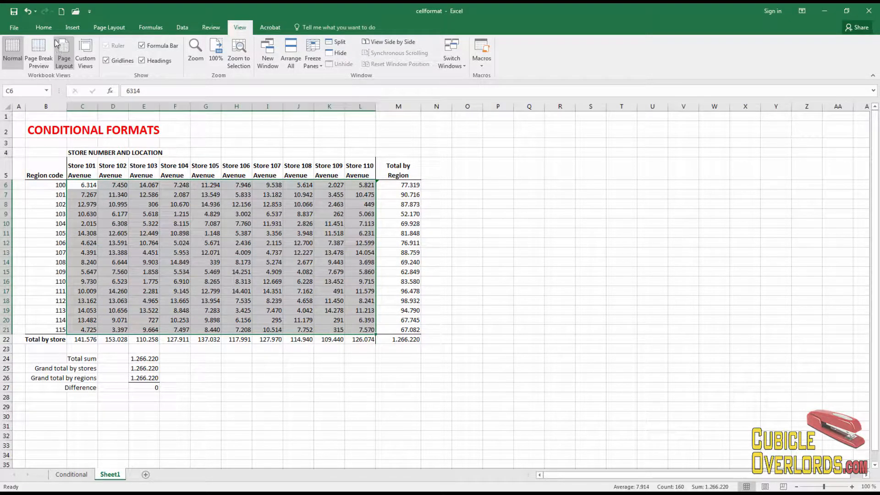
pyautogui.click(44, 28)
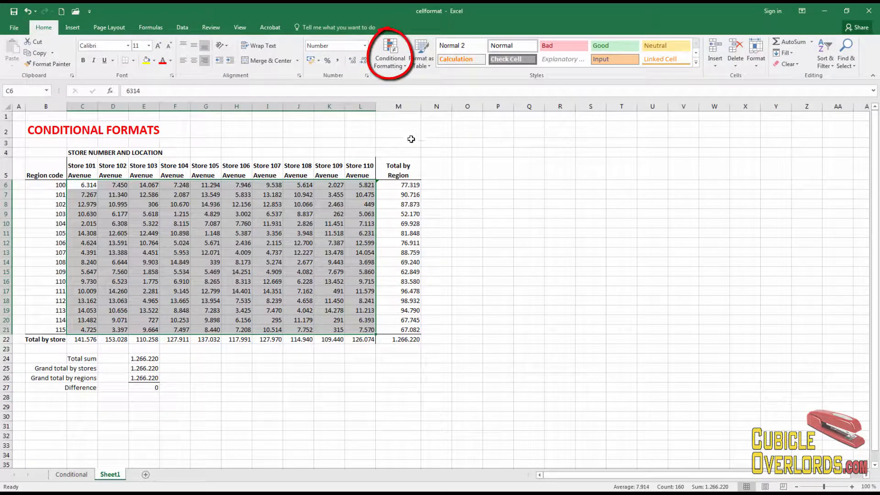
pyautogui.click(401, 71)
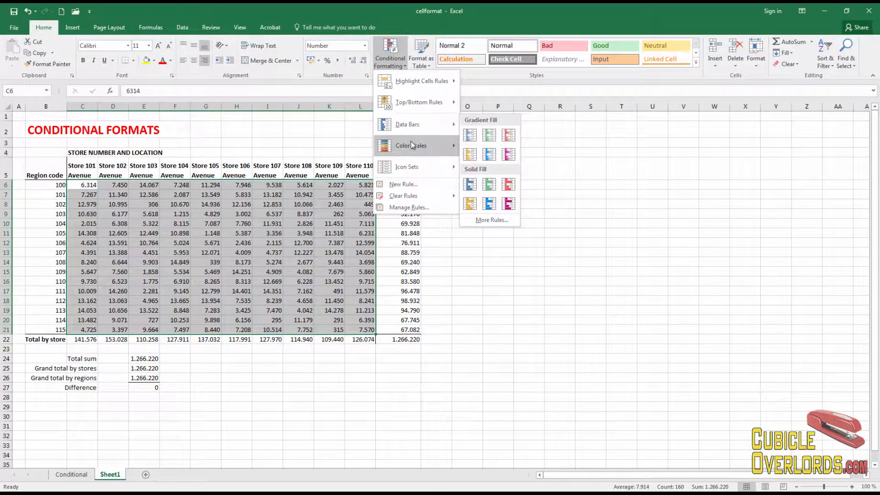
pyautogui.moveTo(413, 171)
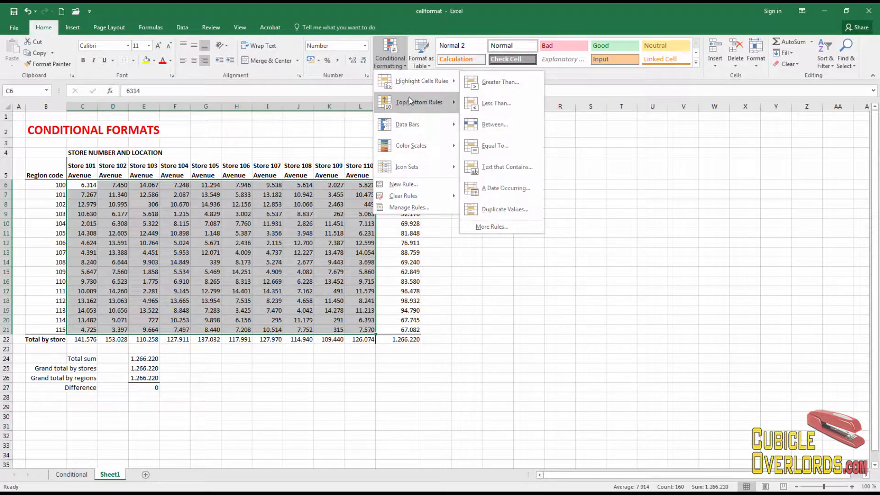
pyautogui.moveTo(408, 91)
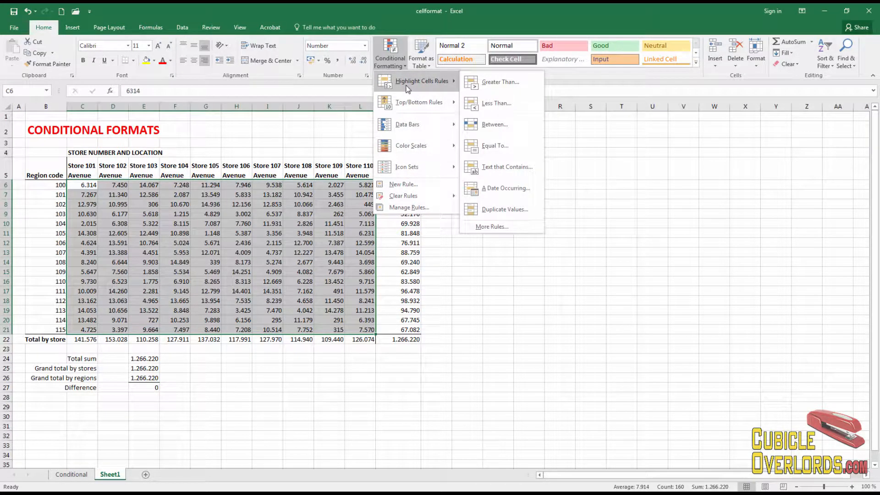
pyautogui.click(504, 82)
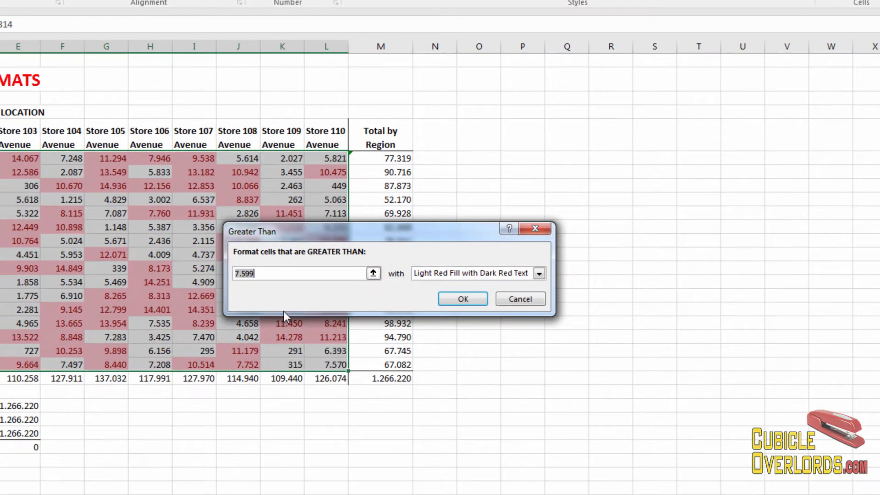
# Step: Format cells greater than 10000 with Yellow Fill with Dark Yellow Text and apply the rule
pyautogui.click(264, 272)
pyautogui.moveTo(271, 273); pyautogui.dragTo(195, 275)
pyautogui.write('10000')
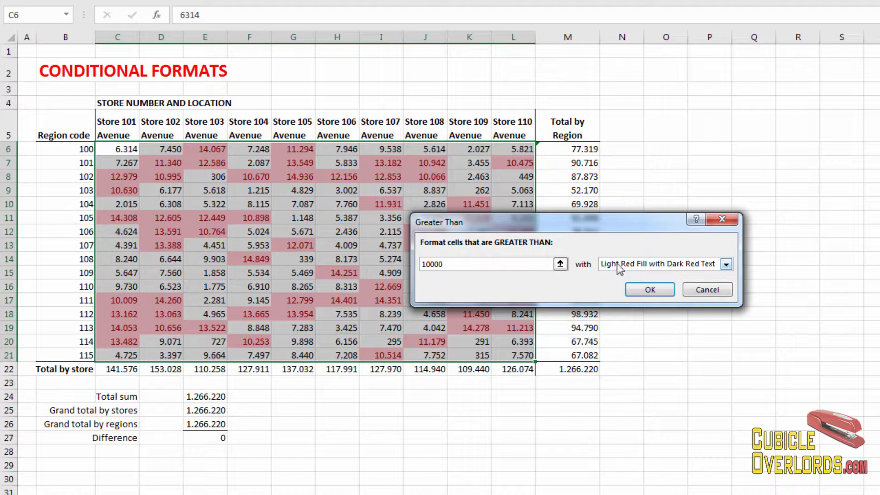
pyautogui.click(726, 265)
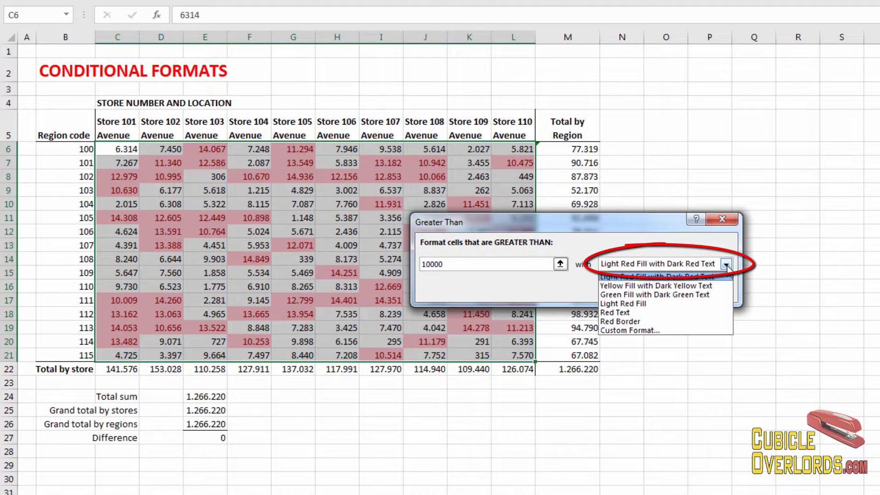
pyautogui.click(696, 286)
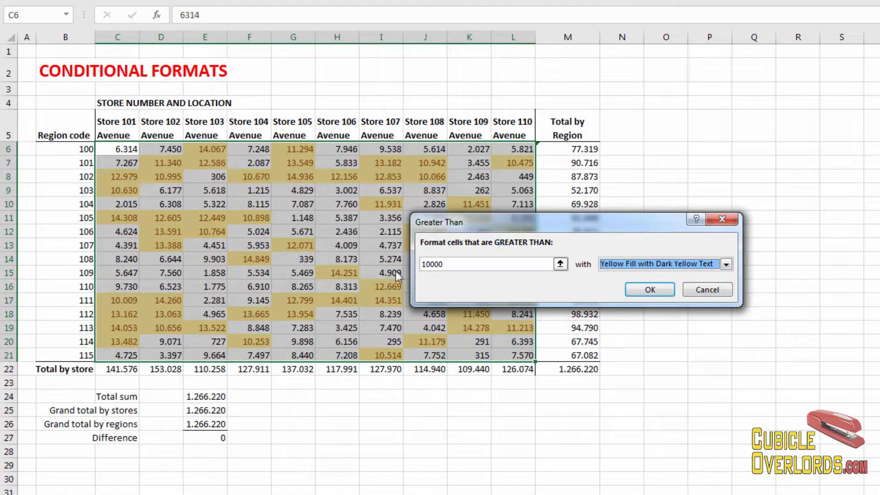
pyautogui.click(650, 291)
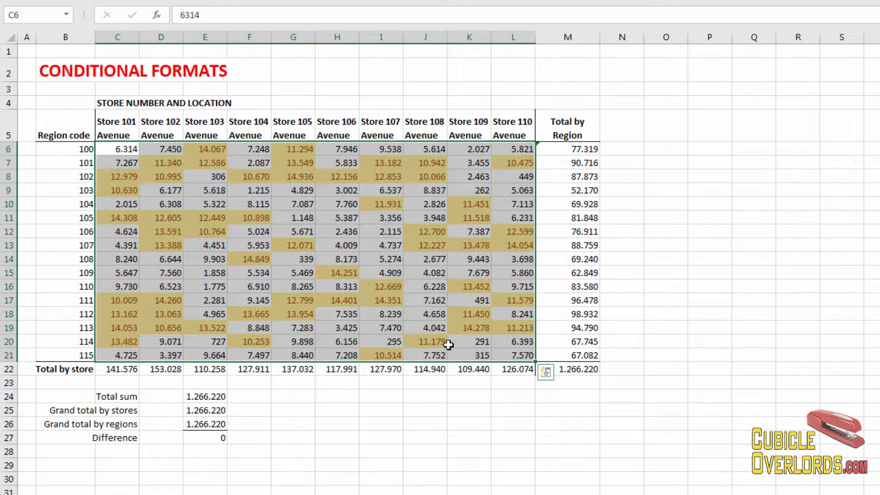
# Step: Change the Store 105 value for region 102 in G8 to 9000 to test the highlighting rule
pyautogui.click(219, 258)
pyautogui.click(135, 194)
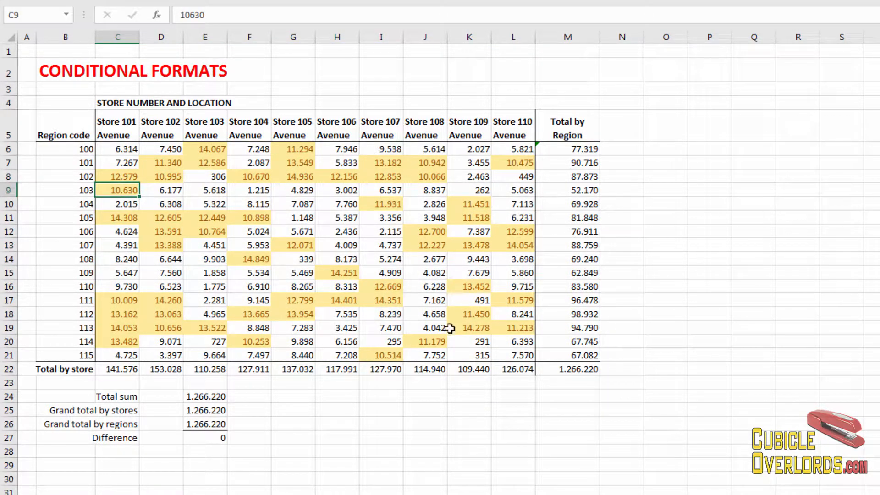
pyautogui.click(306, 189)
pyautogui.click(302, 177)
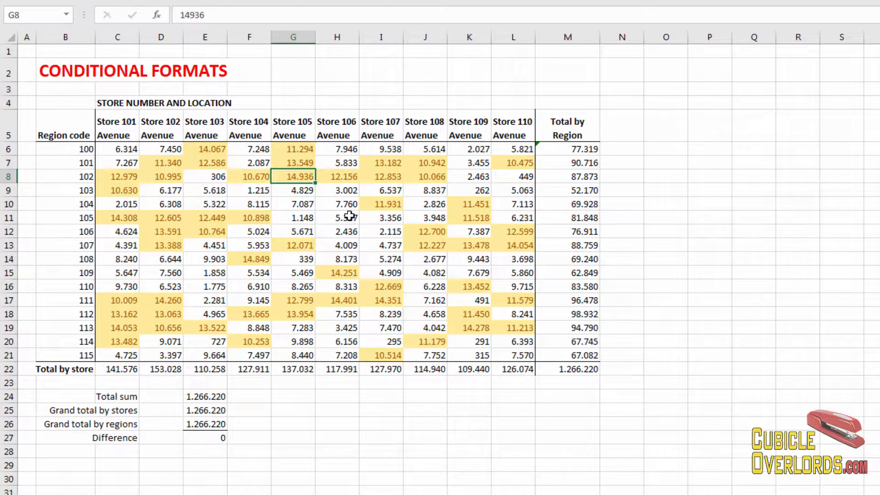
pyautogui.write('9000')
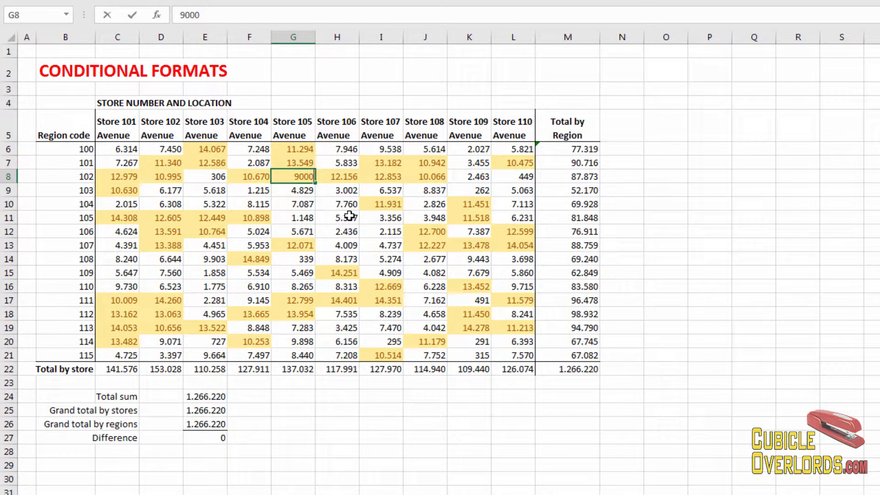
pyautogui.press('Return')
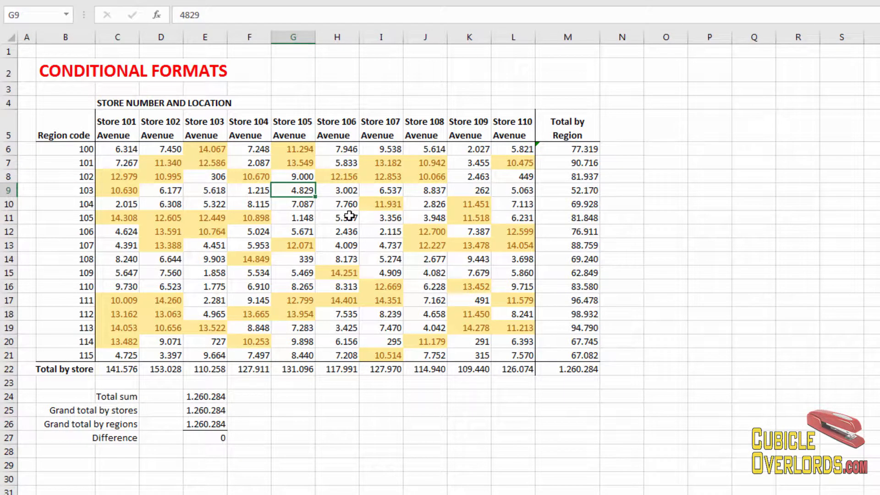
# Step: Undo the last value change in G8 and reselect that cell
pyautogui.click(300, 178)
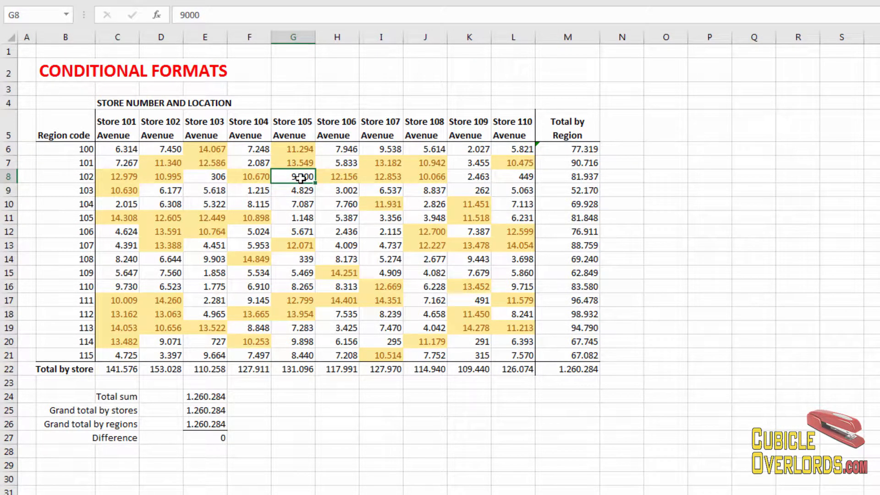
pyautogui.hotkey('ctrl', 'z')
pyautogui.click(303, 193)
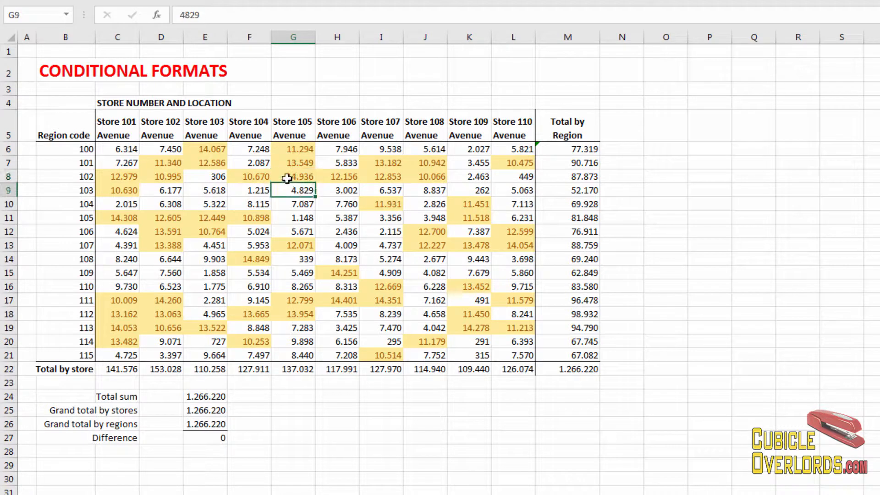
pyautogui.click(287, 178)
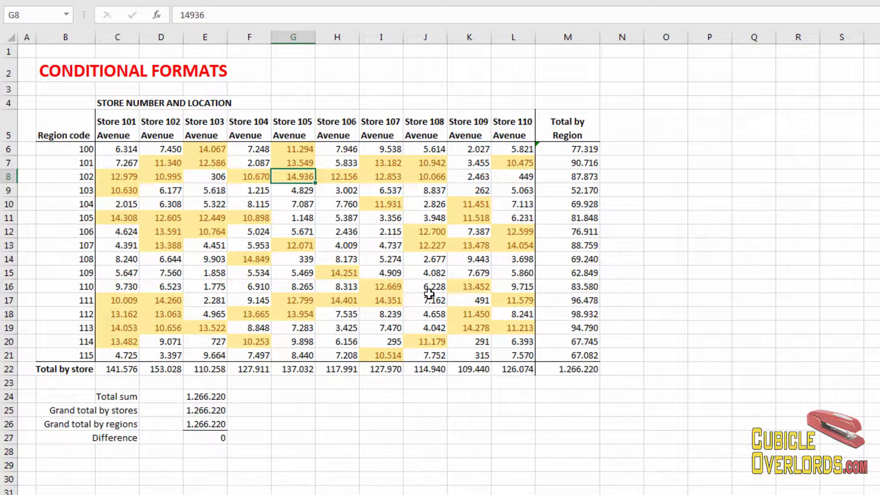
# Step: Open the Conditional Formatting Rules Manager for C6:L21 and move it clear of the table
pyautogui.click(125, 150)
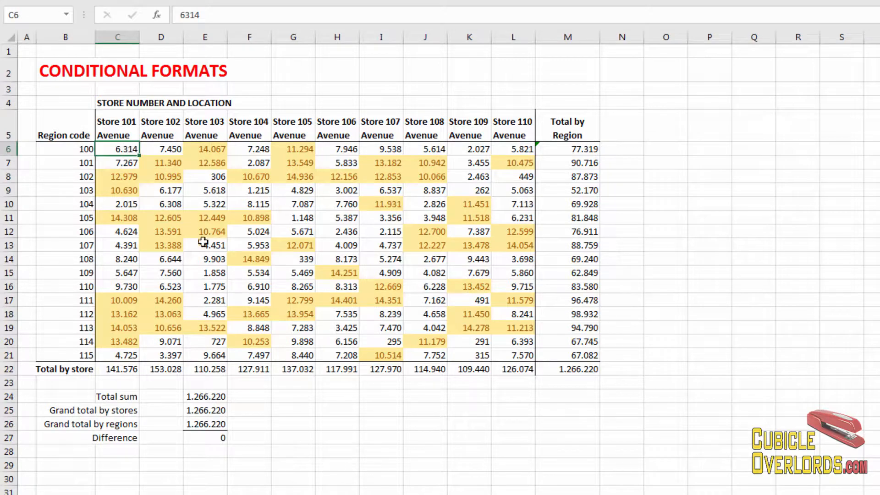
pyautogui.keyDown('shift'); pyautogui.click(528, 354); pyautogui.keyUp('shift')
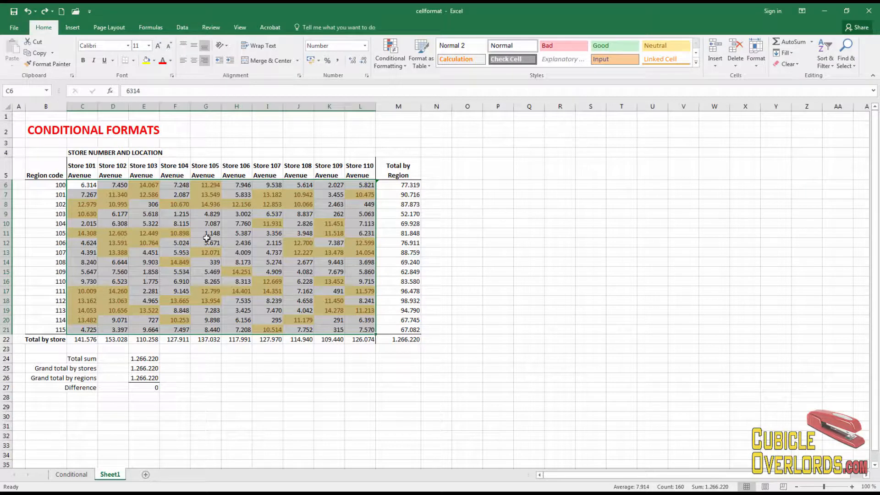
pyautogui.click(390, 59)
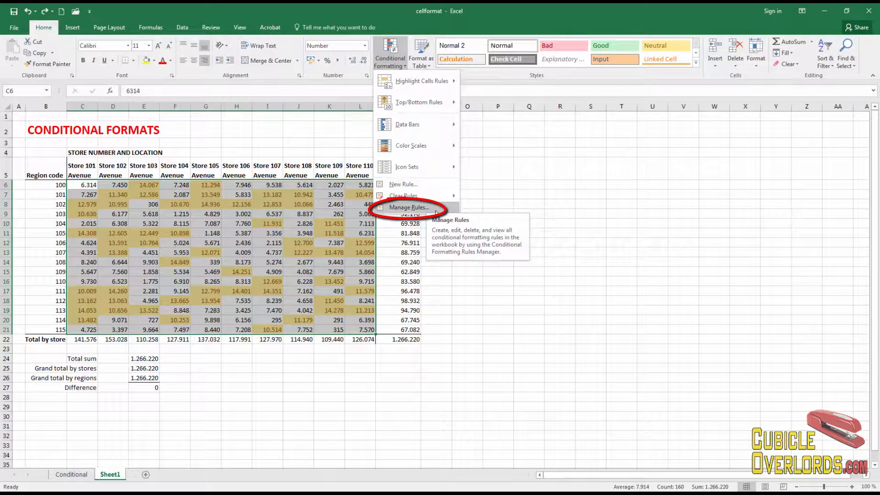
pyautogui.click(436, 210)
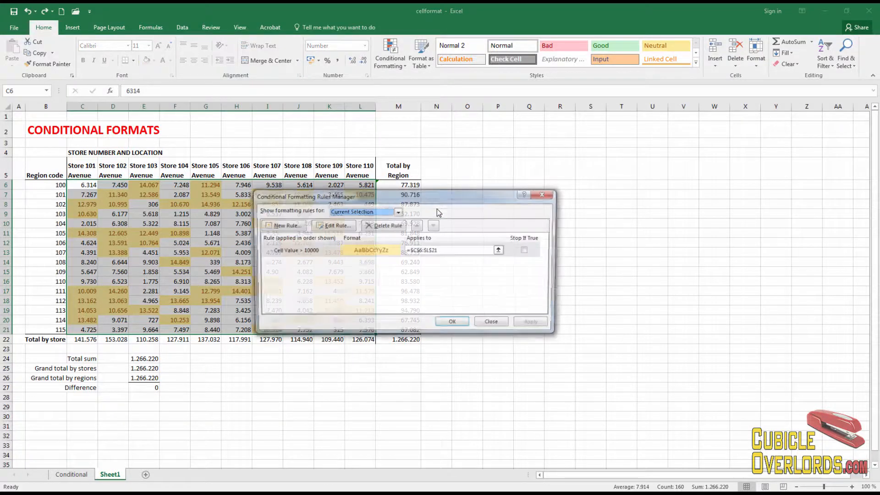
pyautogui.moveTo(462, 197); pyautogui.dragTo(631, 197)
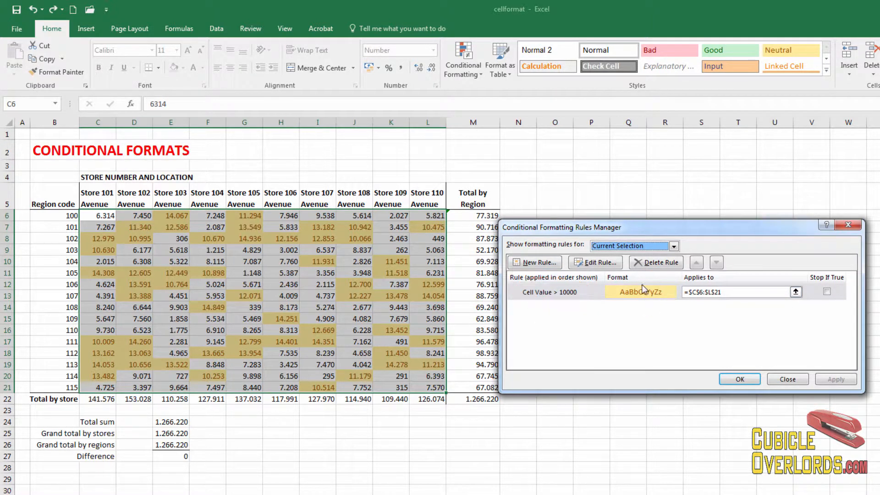
# Step: Extend the highlighting rule's applied range to =$C$6:$L$22 and deselect the table
pyautogui.click(732, 291)
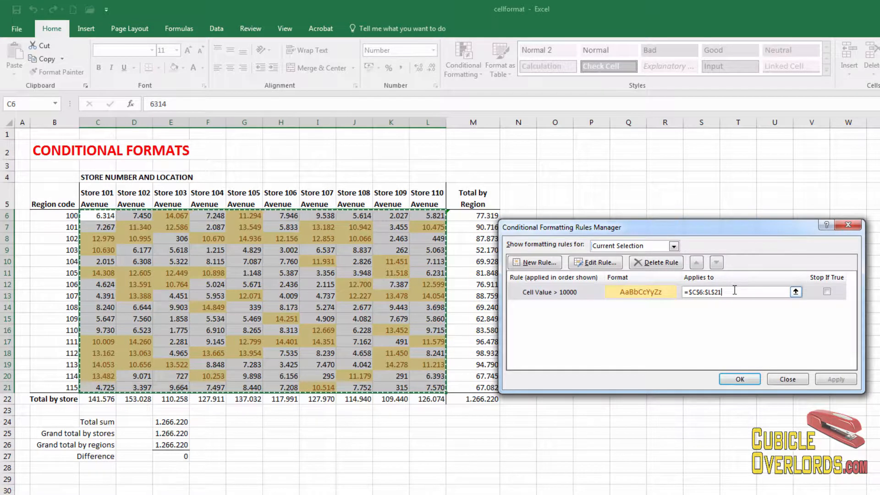
pyautogui.press('BackSpace')
pyautogui.write('2')
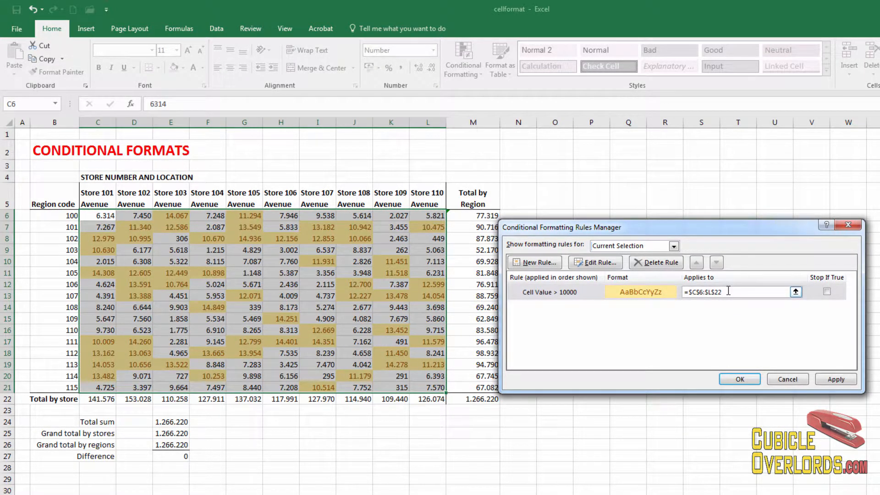
pyautogui.click(738, 378)
pyautogui.hotkey('ctrl', 'q')
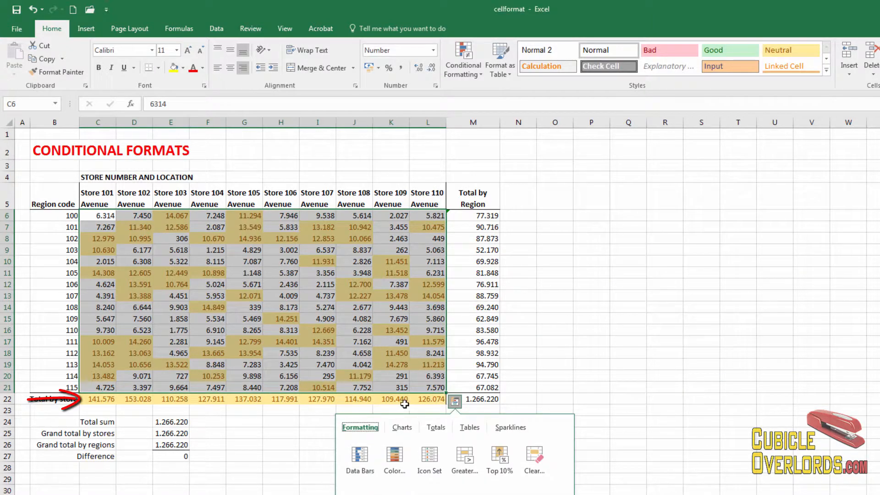
pyautogui.click(397, 354)
# Step: Shorten the highlighting rule's applied range to =$C$6:$L$21, leaving out the store totals row, and apply it
pyautogui.click(93, 215)
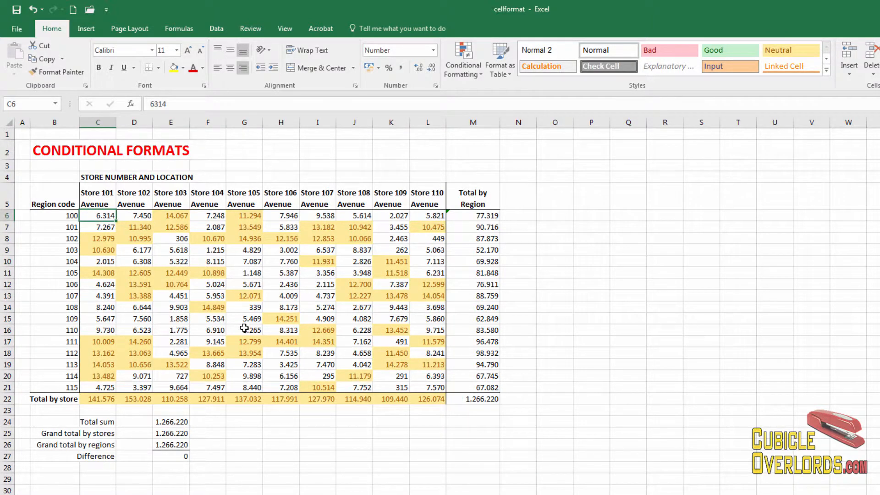
pyautogui.click(454, 77)
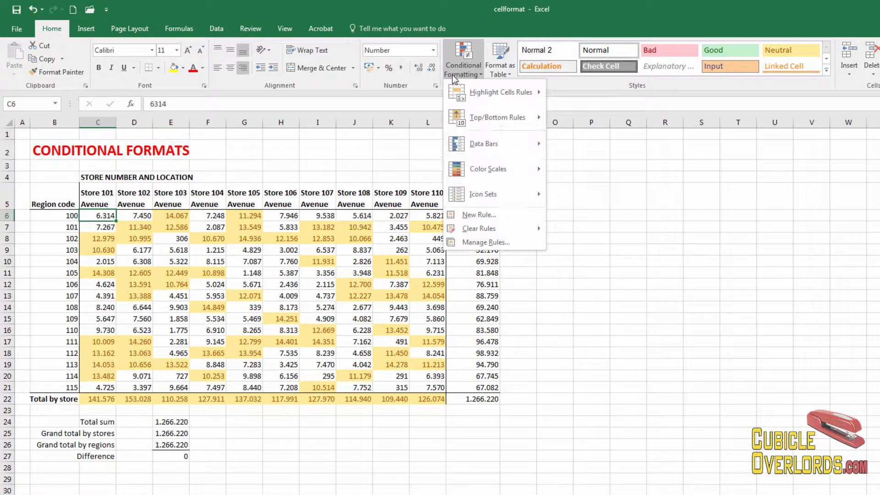
pyautogui.click(477, 242)
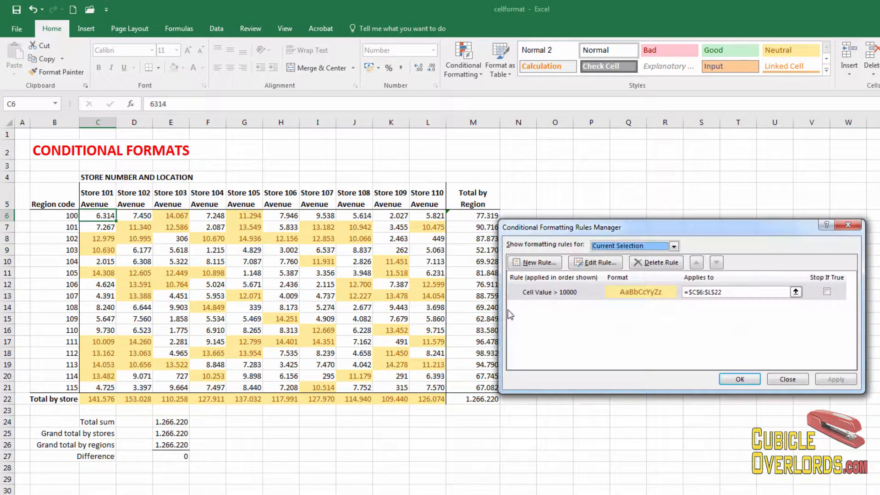
pyautogui.click(743, 292)
pyautogui.press('BackSpace')
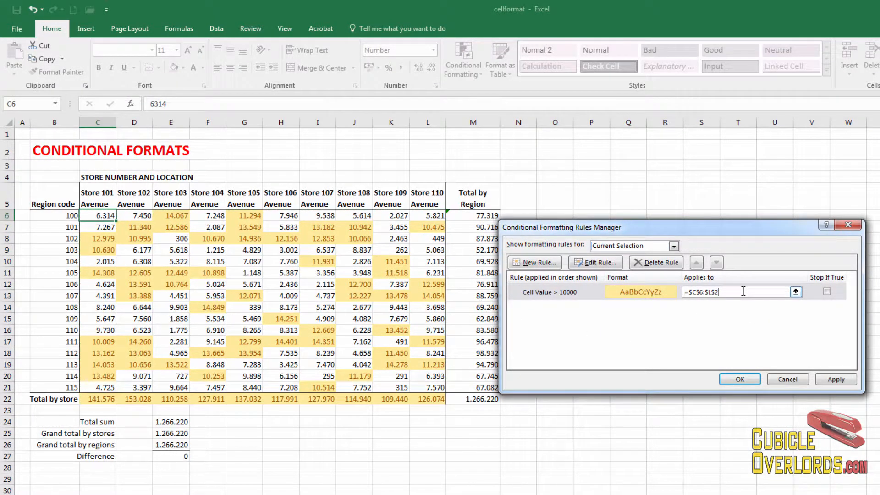
pyautogui.click(739, 379)
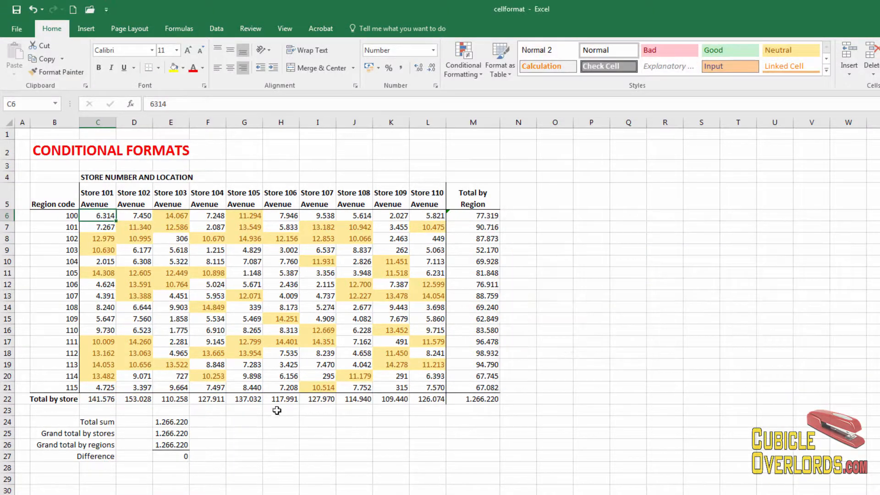
# Step: Open the Cell Value > 10000 rule for editing and bring up its format settings
pyautogui.click(460, 73)
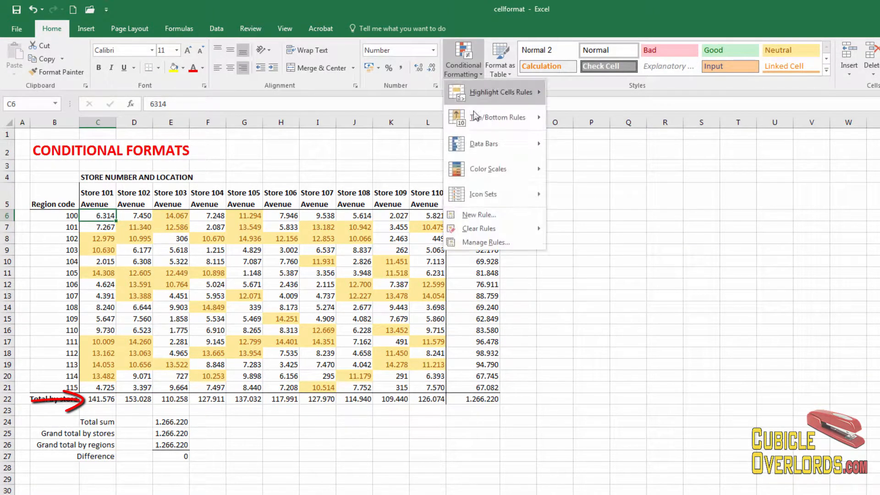
pyautogui.click(474, 245)
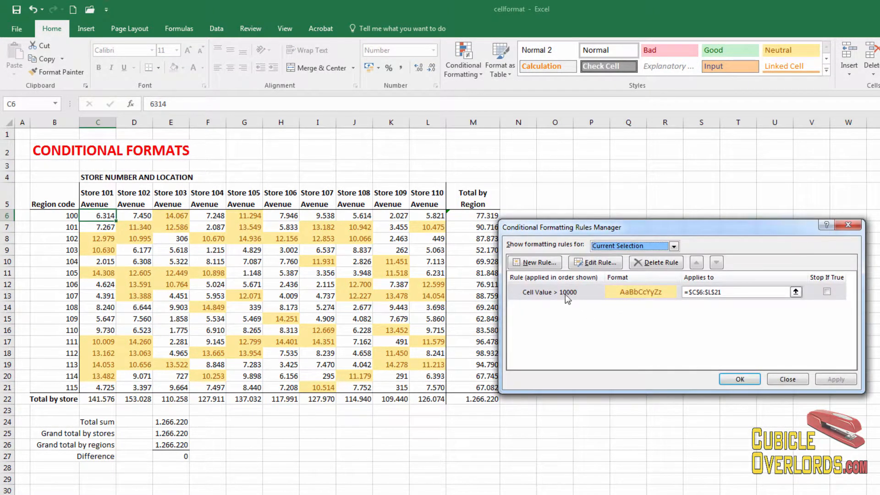
pyautogui.click(564, 295)
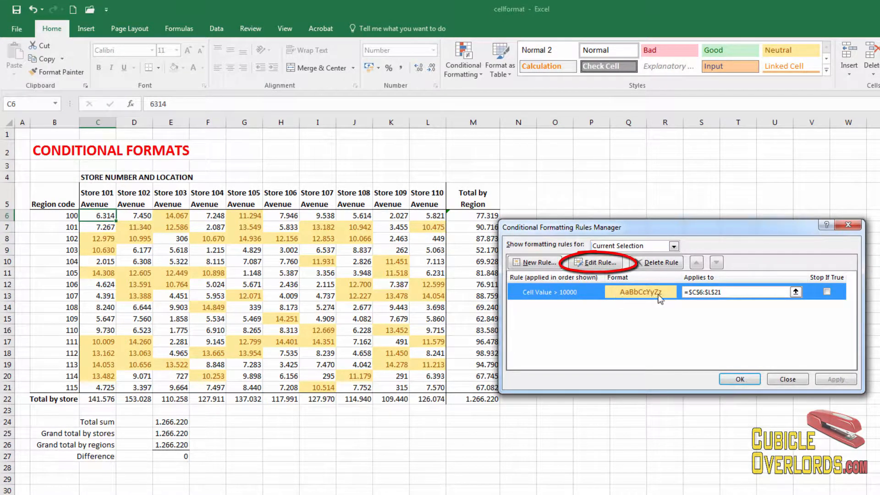
pyautogui.click(603, 263)
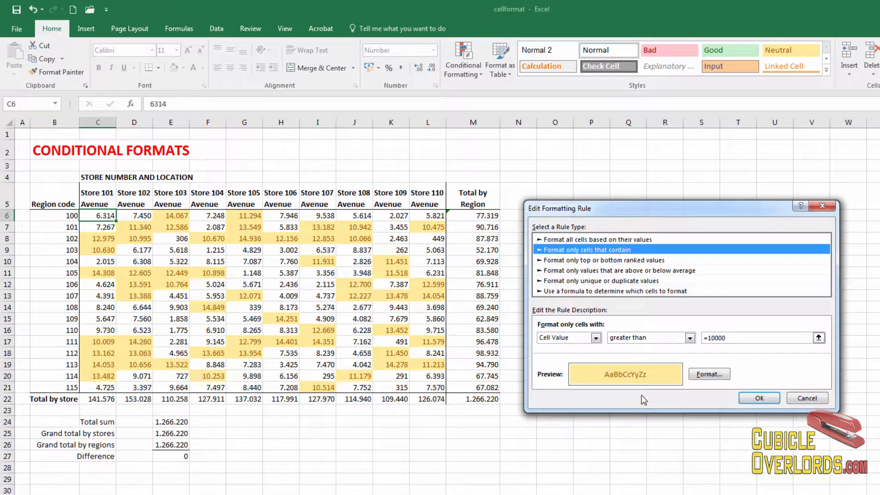
pyautogui.click(711, 377)
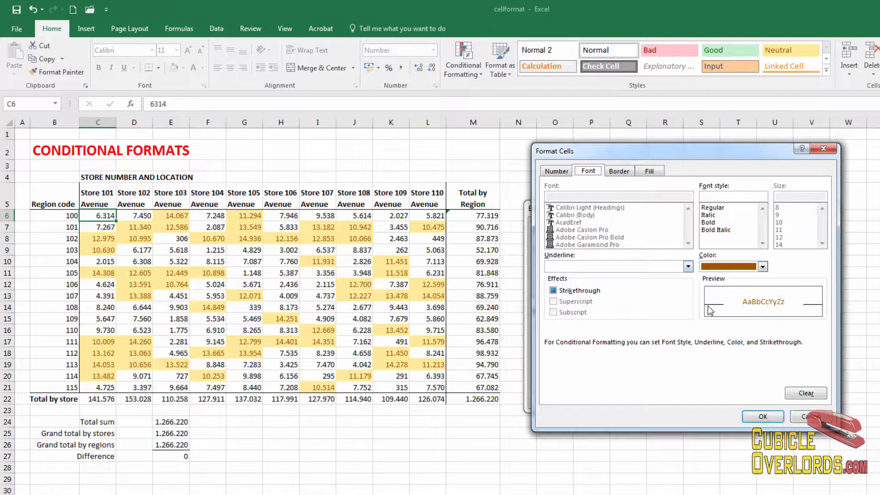
# Step: Examine the Number, Font, Border and Fill options available for the rule's format
pyautogui.click(649, 171)
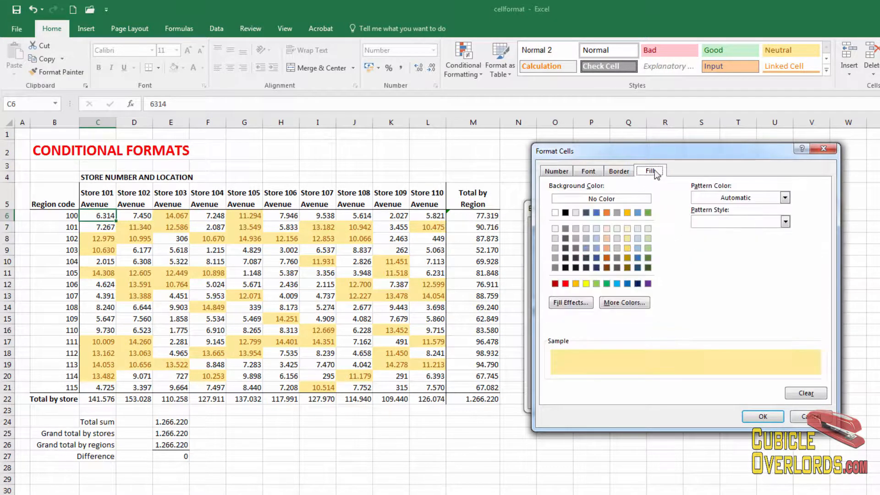
pyautogui.click(619, 172)
pyautogui.click(562, 176)
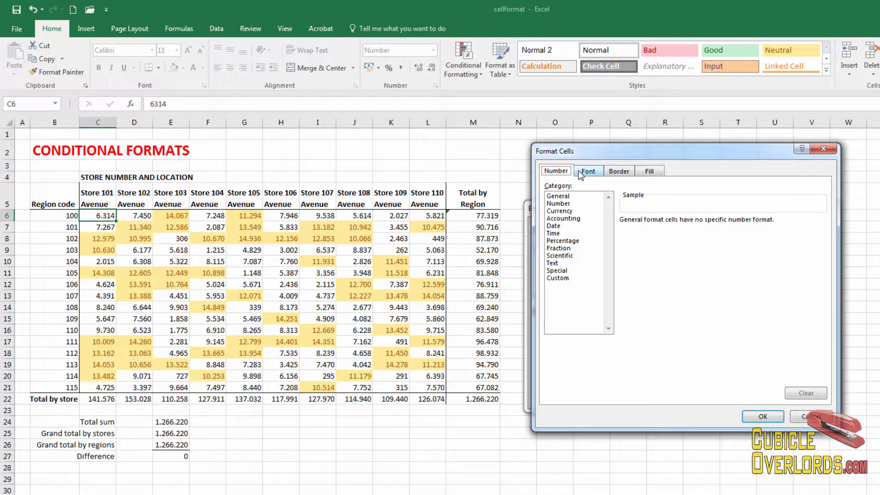
pyautogui.click(585, 176)
pyautogui.click(618, 171)
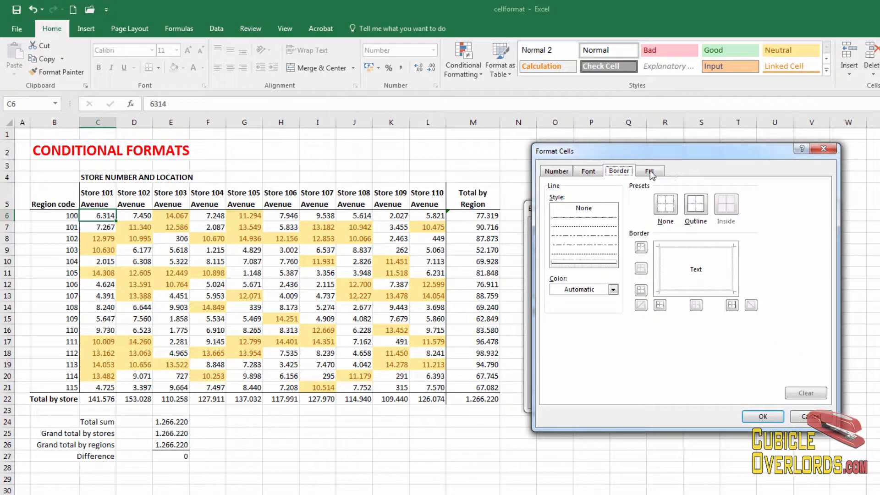
pyautogui.click(650, 172)
pyautogui.click(619, 171)
pyautogui.click(590, 171)
pyautogui.click(614, 174)
pyautogui.click(650, 173)
pyautogui.click(596, 174)
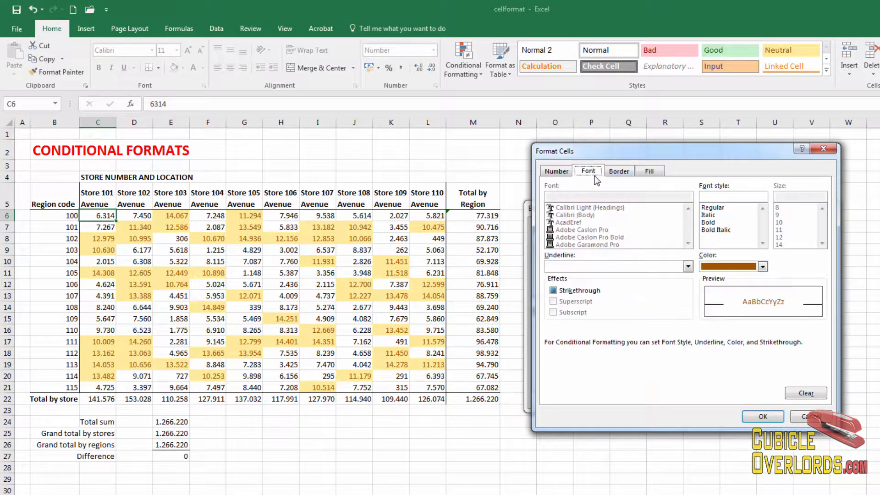
pyautogui.click(632, 173)
pyautogui.click(650, 172)
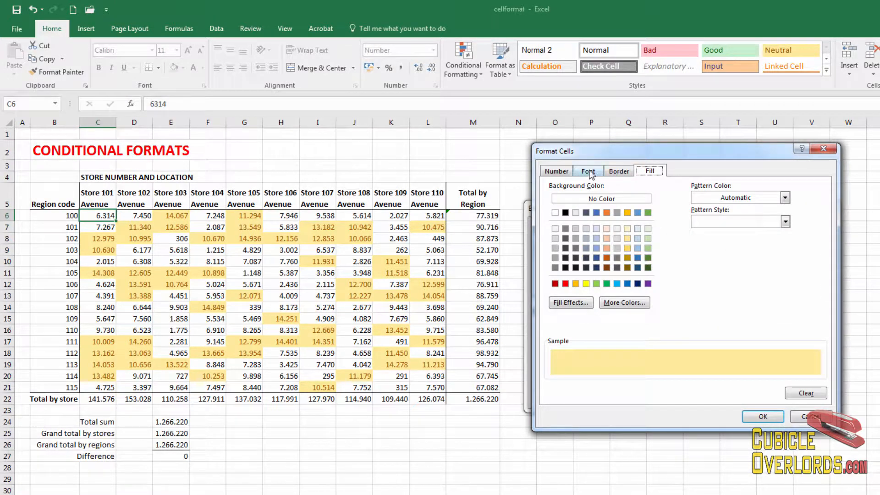
pyautogui.click(590, 173)
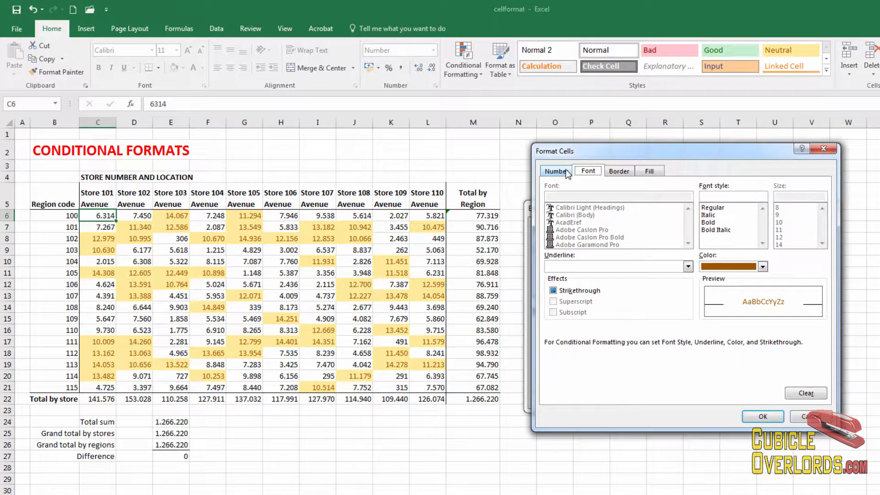
pyautogui.click(568, 174)
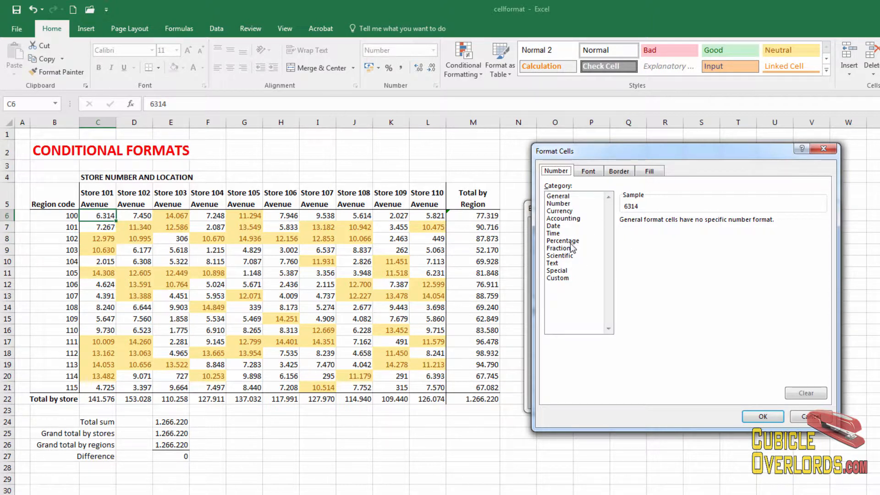
pyautogui.click(591, 173)
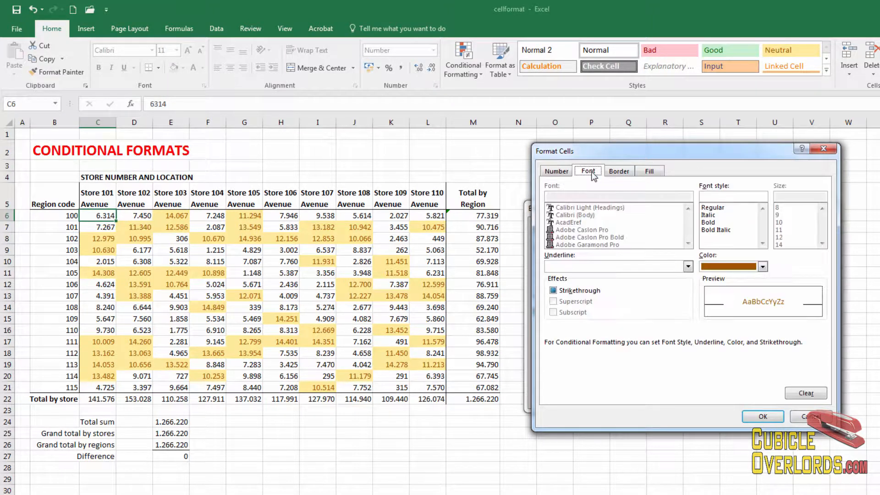
# Step: Set the rule's fill to bright yellow and its font colour to Automatic, and apply the edited rule
pyautogui.click(654, 172)
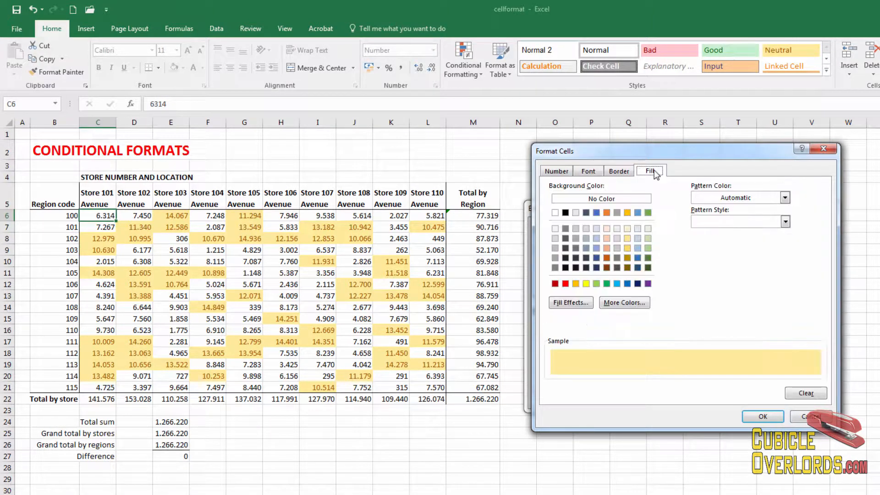
pyautogui.click(585, 283)
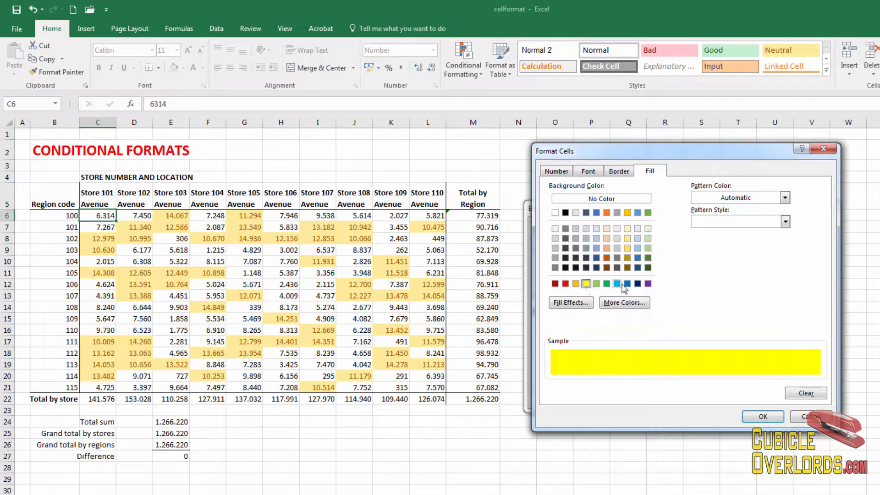
pyautogui.click(588, 172)
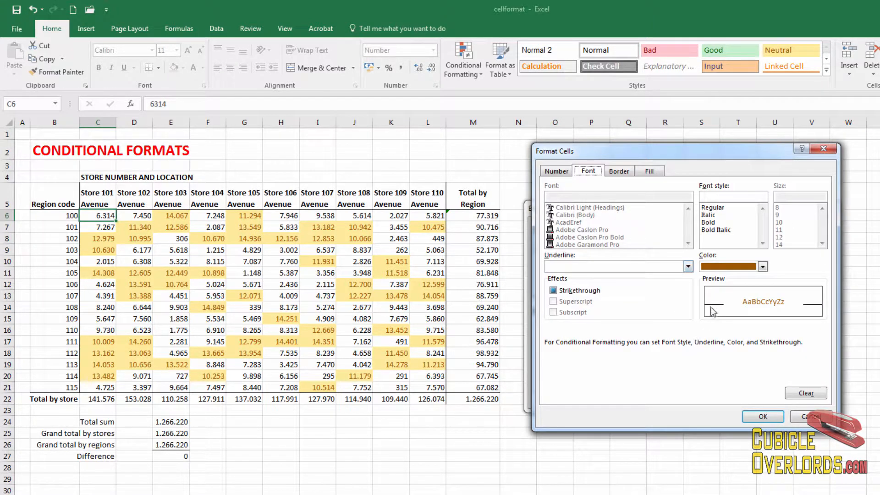
pyautogui.click(762, 267)
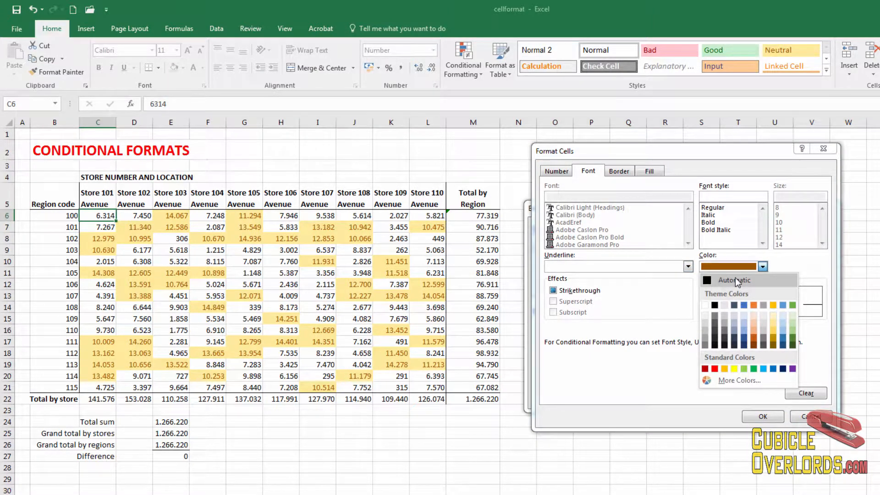
pyautogui.click(735, 280)
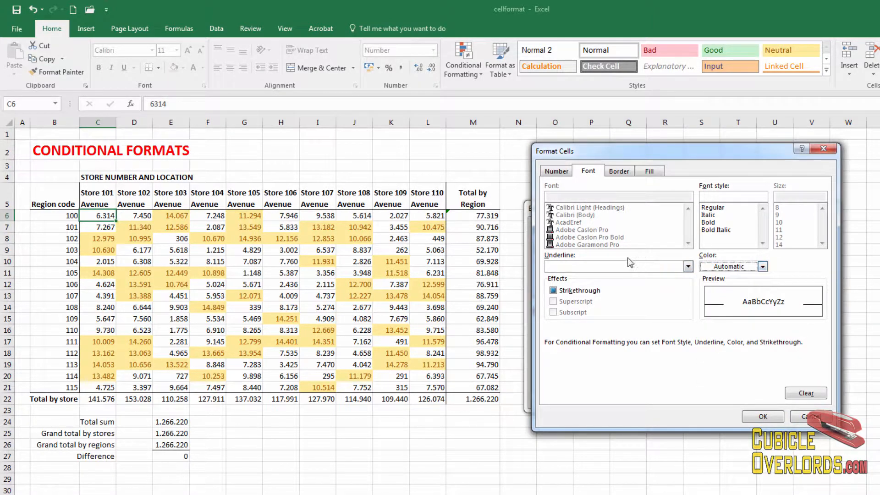
pyautogui.click(763, 416)
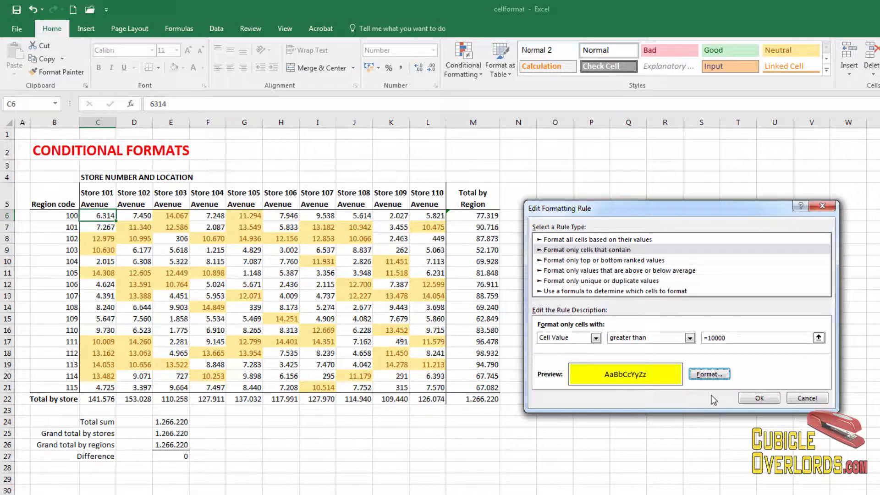
pyautogui.click(766, 397)
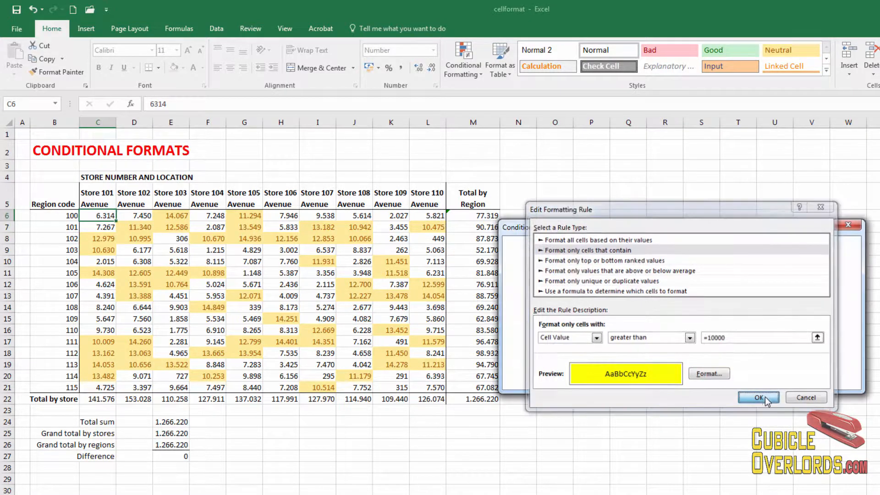
pyautogui.click(739, 379)
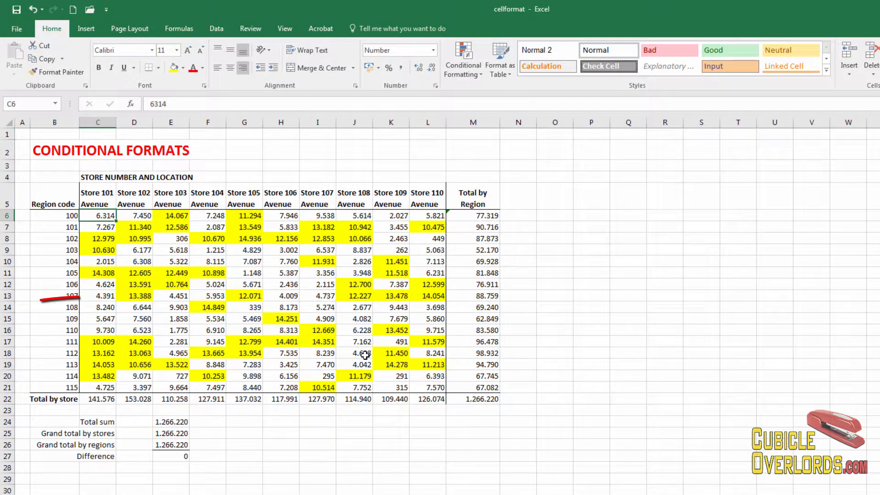
pyautogui.click(364, 355)
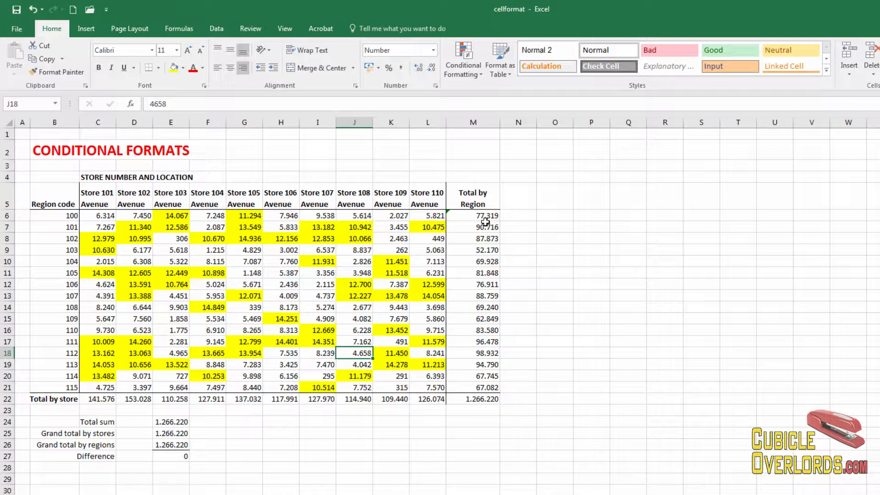
pyautogui.click(184, 467)
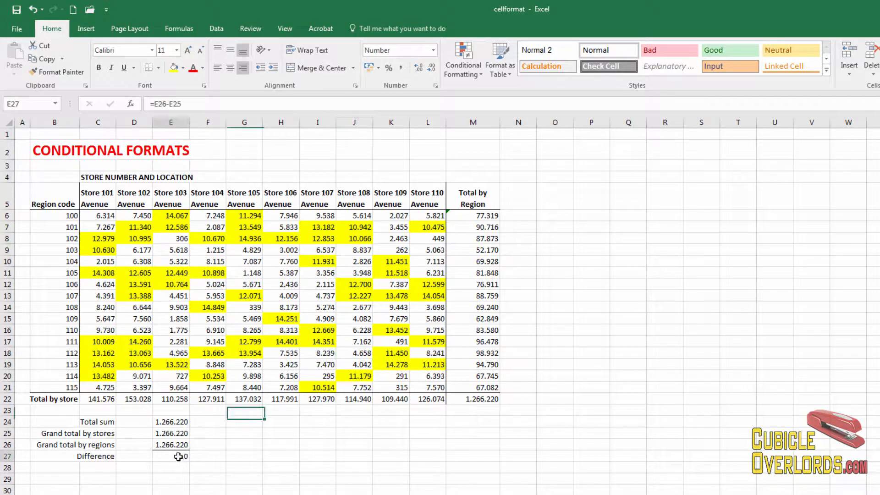
pyautogui.moveTo(50, 424); pyautogui.dragTo(185, 458)
pyautogui.moveTo(491, 213); pyautogui.dragTo(485, 398)
# Step: Select the Difference result in E27 and start a new formatting rule for it from the Conditional Formatting Rules Manager
pyautogui.click(169, 457)
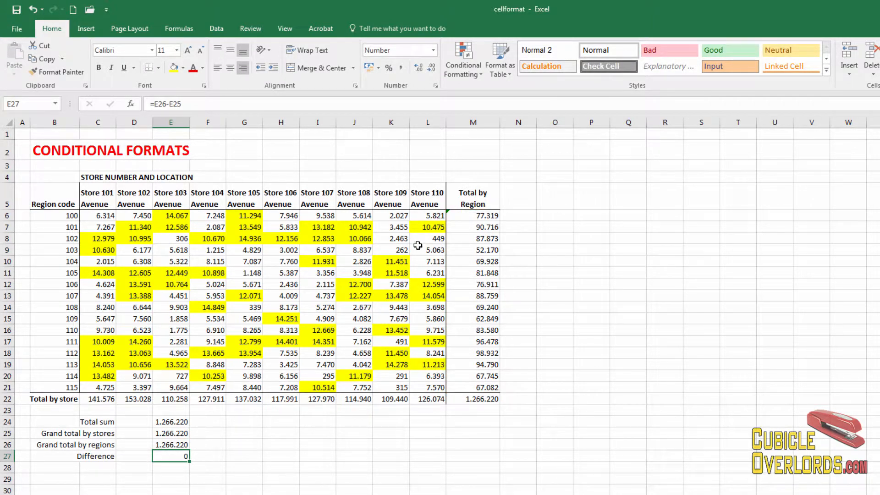
pyautogui.click(462, 76)
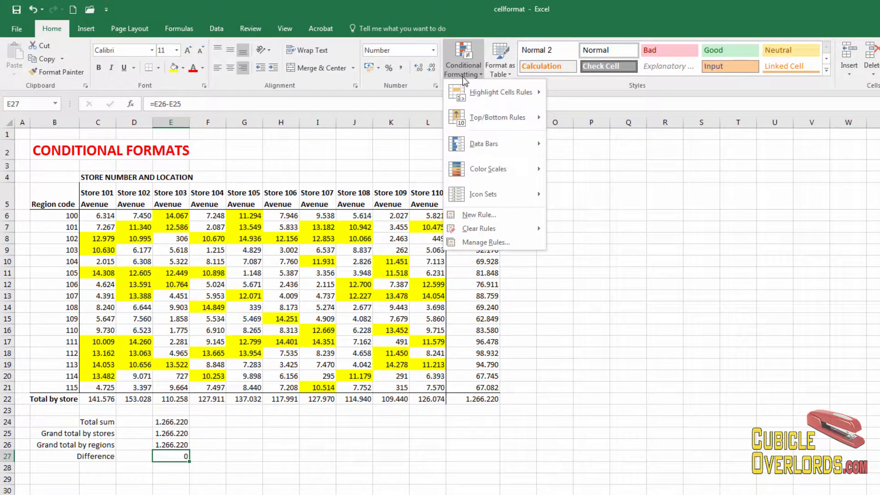
pyautogui.moveTo(509, 230)
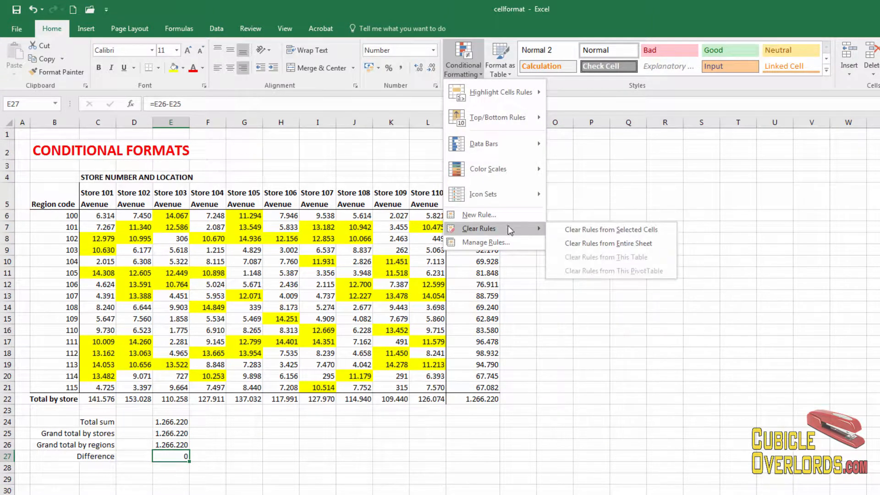
pyautogui.click(511, 243)
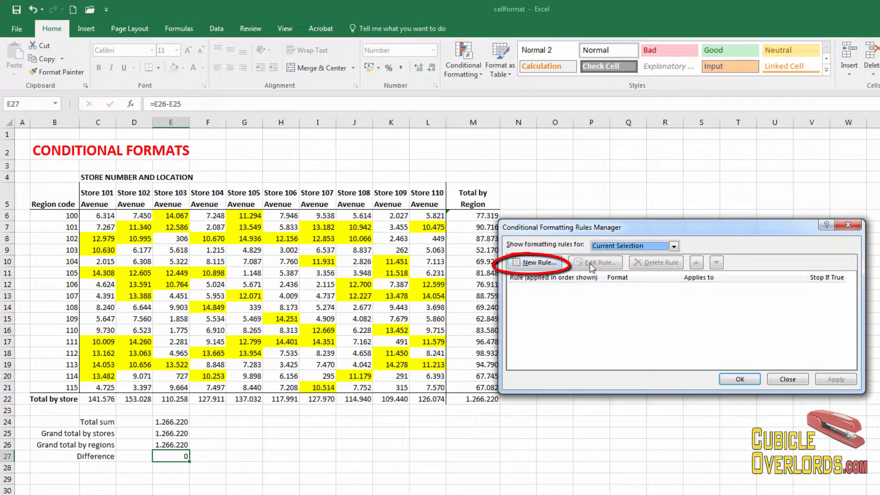
pyautogui.click(537, 264)
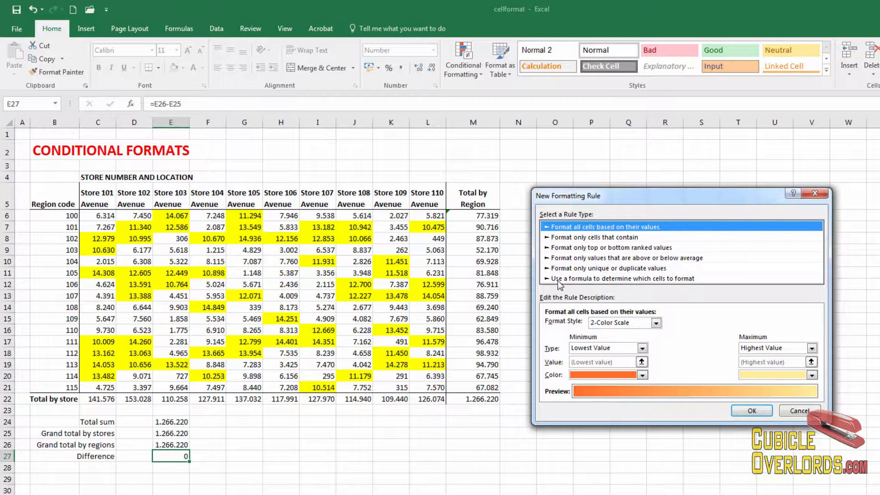
# Step: Review the ranked and average rule types, choose Format only cells that contain, and keep Cell Value as the criterion
pyautogui.click(603, 238)
pyautogui.click(615, 250)
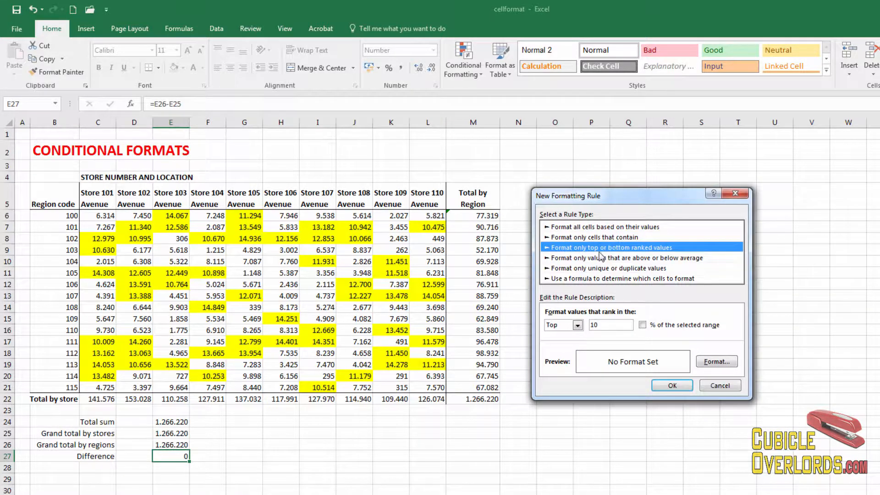
pyautogui.click(637, 259)
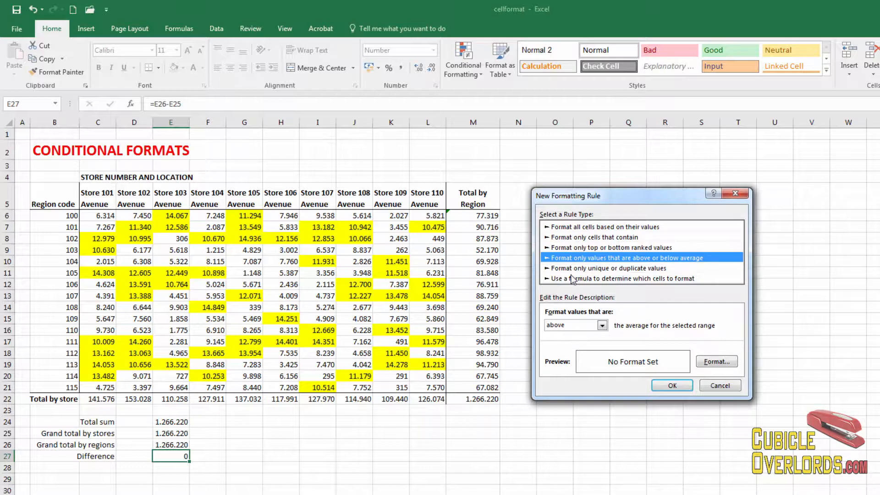
pyautogui.click(566, 237)
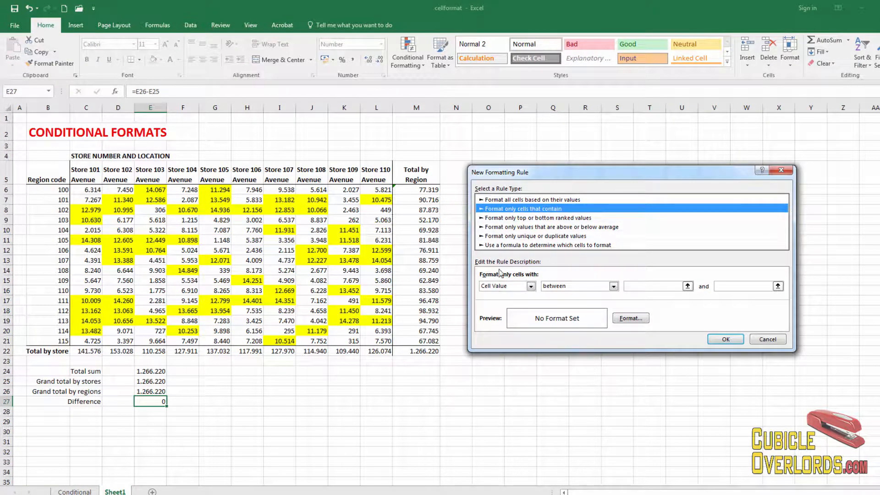
pyautogui.click(530, 286)
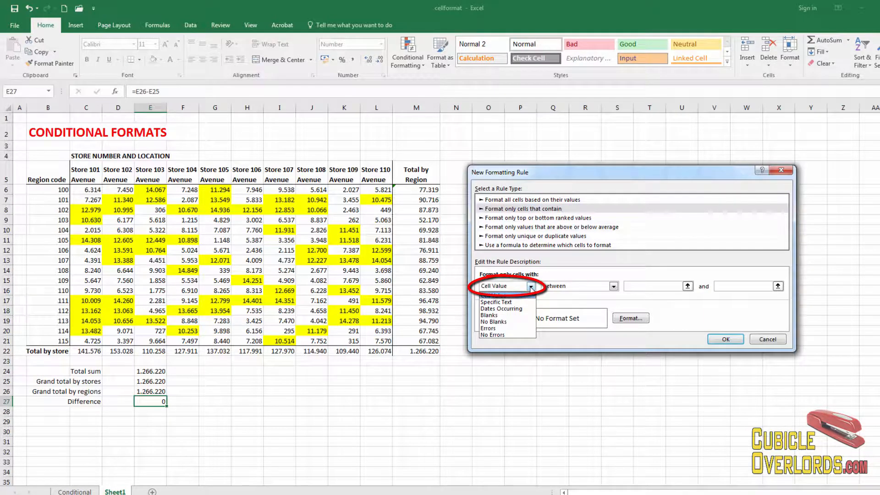
pyautogui.click(531, 287)
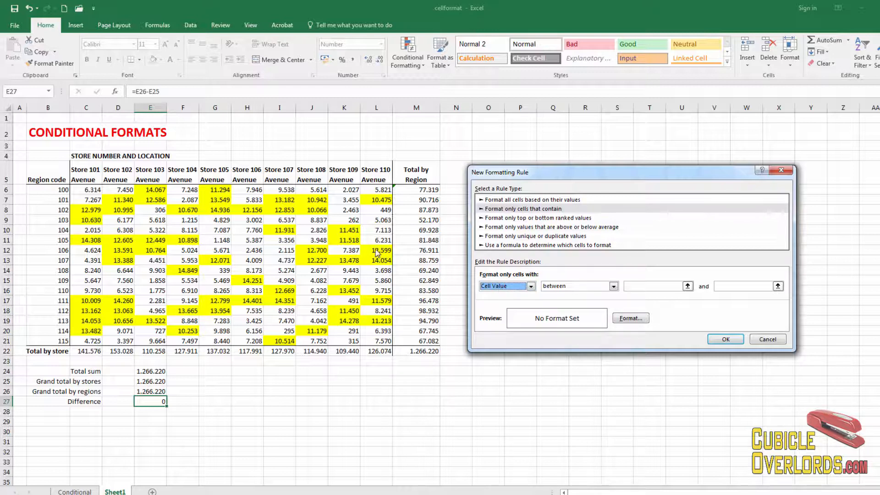
# Step: Set the new rule's condition to cell value not equal to 0
pyautogui.click(613, 287)
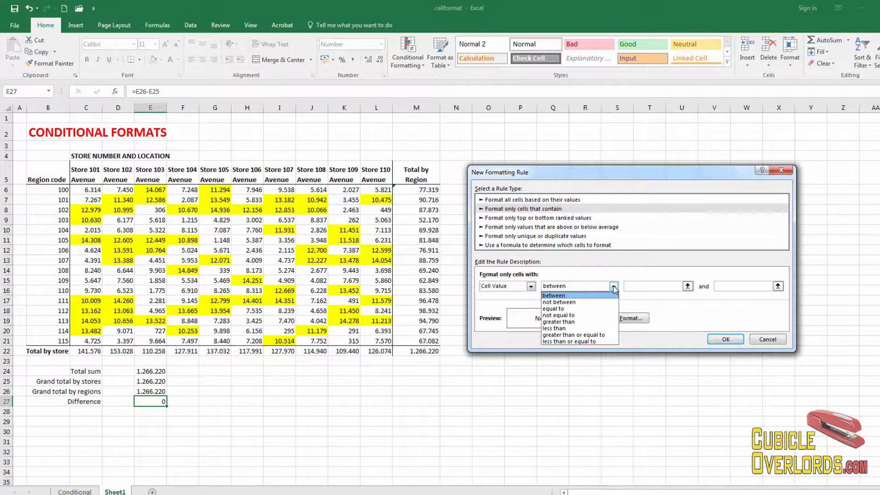
pyautogui.click(596, 309)
pyautogui.click(601, 286)
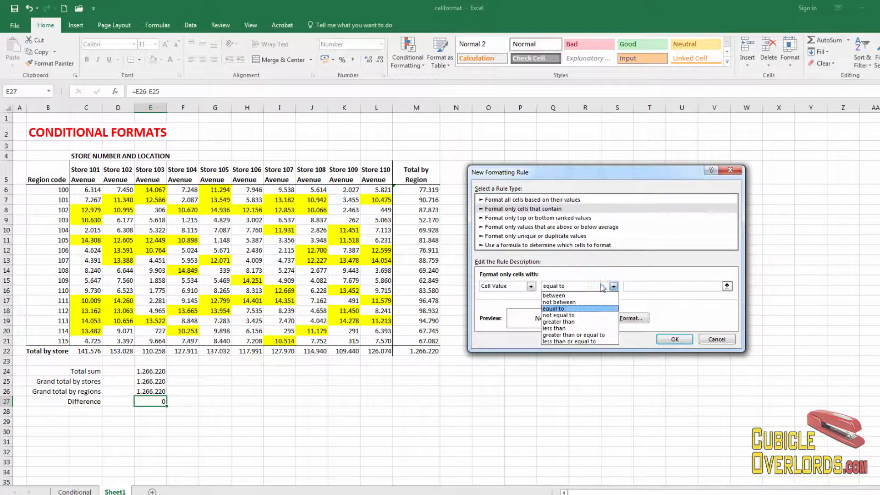
pyautogui.click(591, 315)
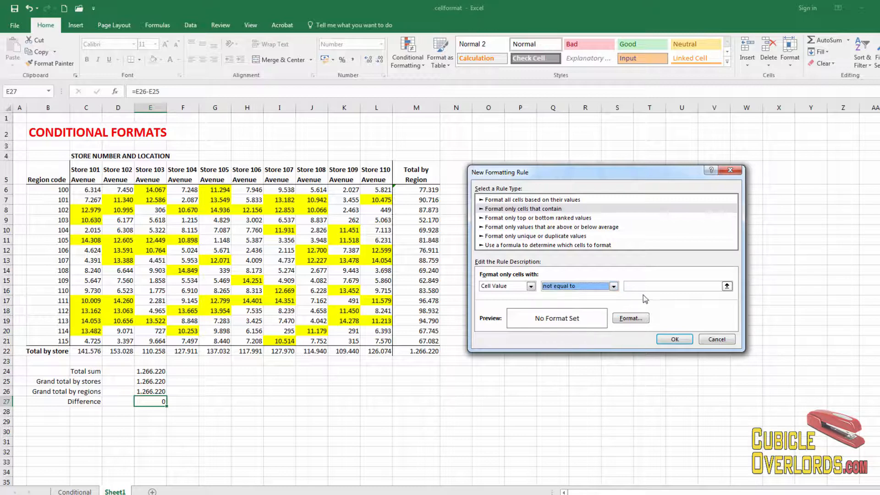
pyautogui.click(646, 286)
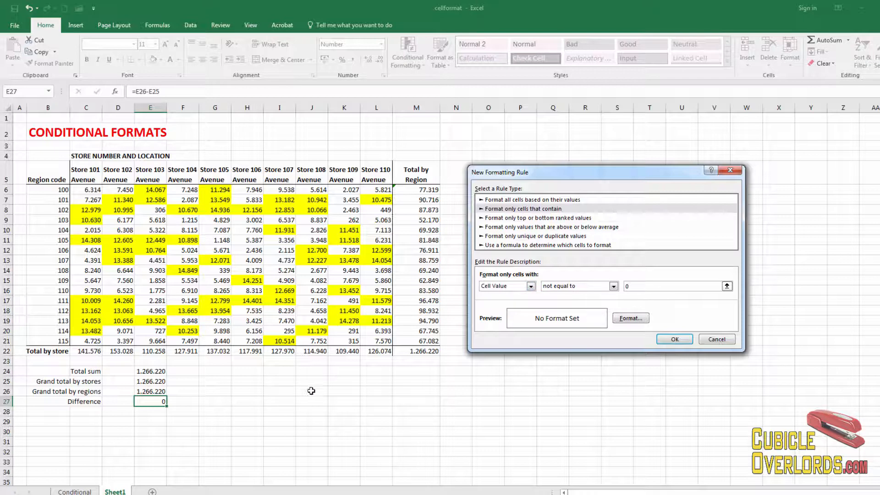
# Step: Give the new rule's format a red fill and a yellow font colour
pyautogui.click(632, 319)
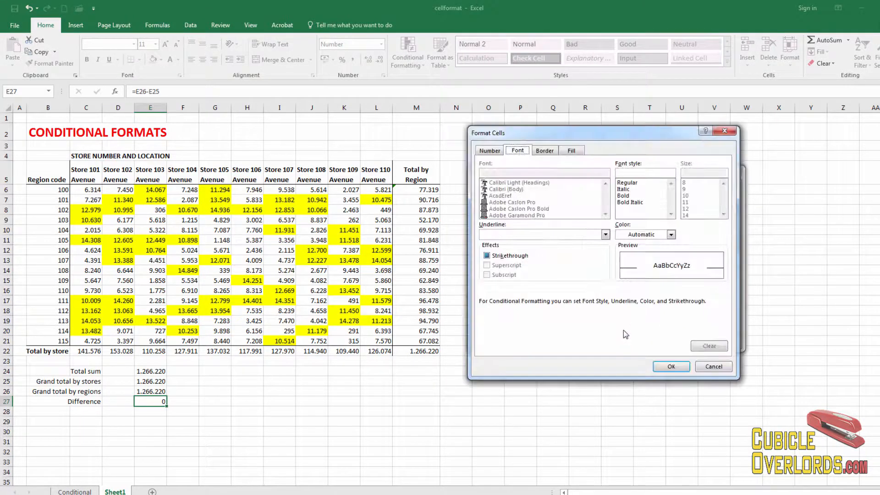
pyautogui.click(572, 151)
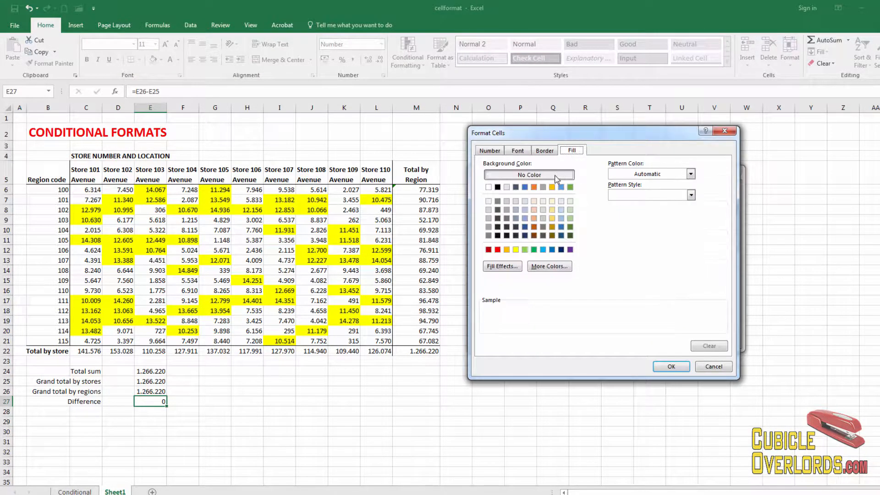
pyautogui.click(498, 250)
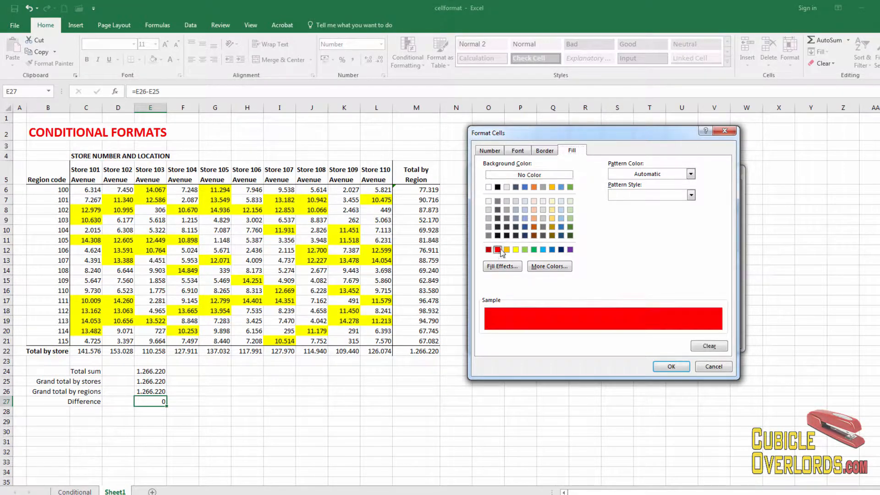
pyautogui.click(520, 154)
pyautogui.click(670, 235)
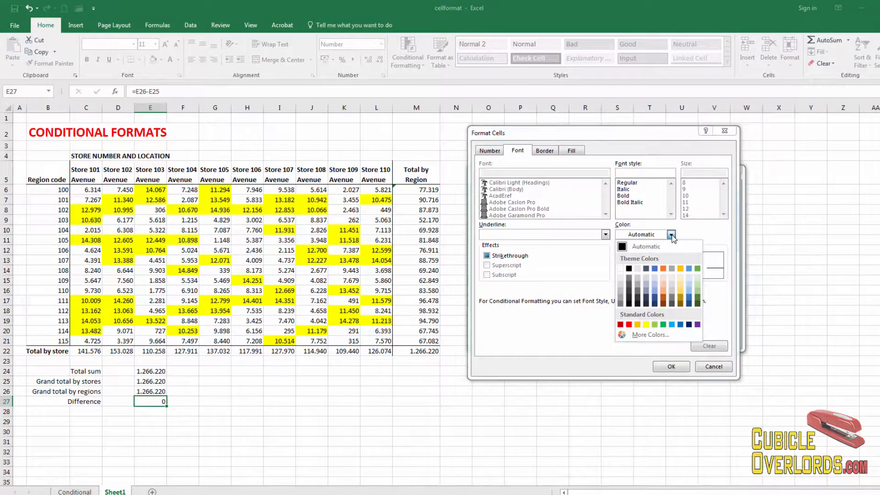
pyautogui.click(647, 324)
pyautogui.click(671, 366)
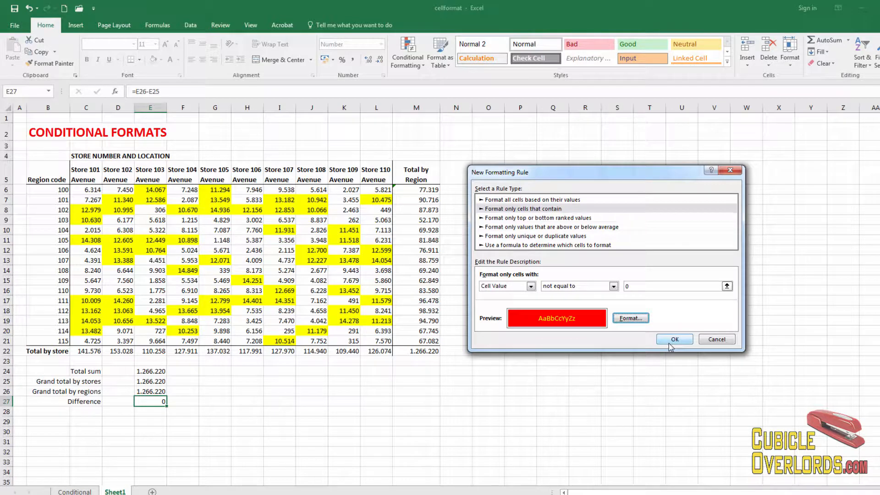
# Step: Apply the new rule to E27, close the rules manager and check the Difference cell
pyautogui.click(669, 341)
pyautogui.click(649, 333)
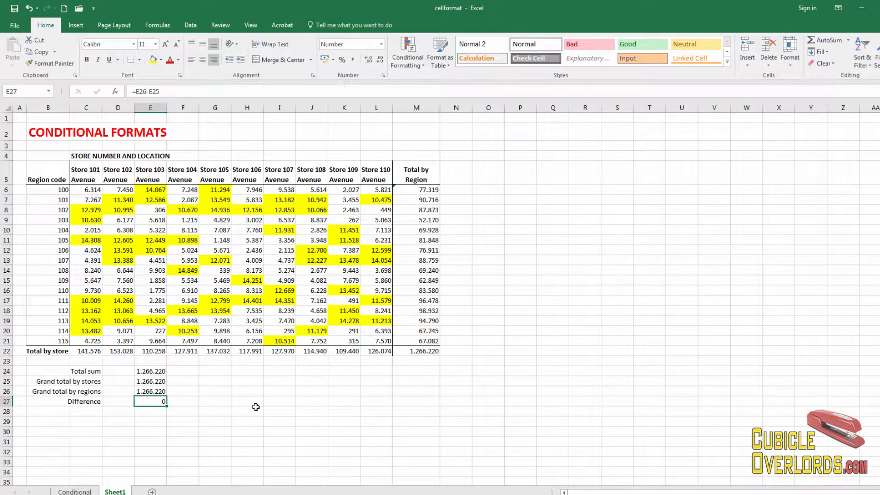
pyautogui.click(253, 410)
pyautogui.click(158, 403)
pyautogui.click(456, 280)
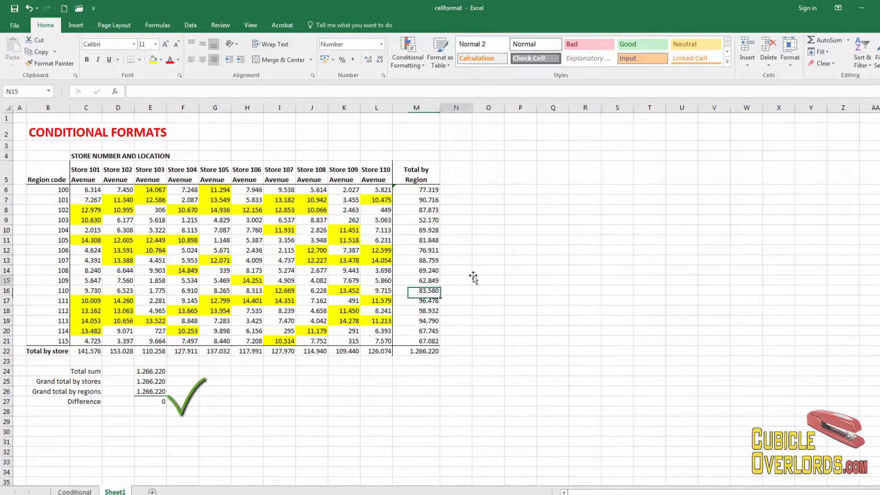
# Step: Clear the conditional formatting rules from the store values in C6:L21 only
pyautogui.click(86, 188)
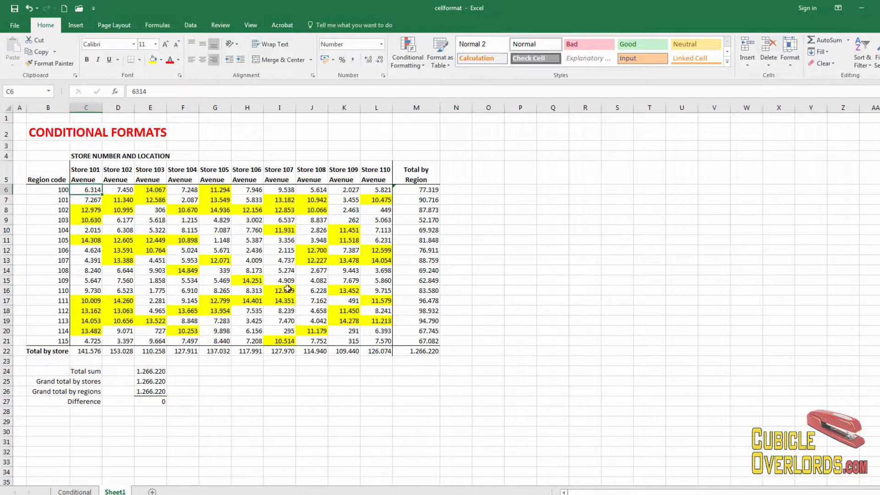
pyautogui.keyDown('shift'); pyautogui.click(380, 342); pyautogui.keyUp('shift')
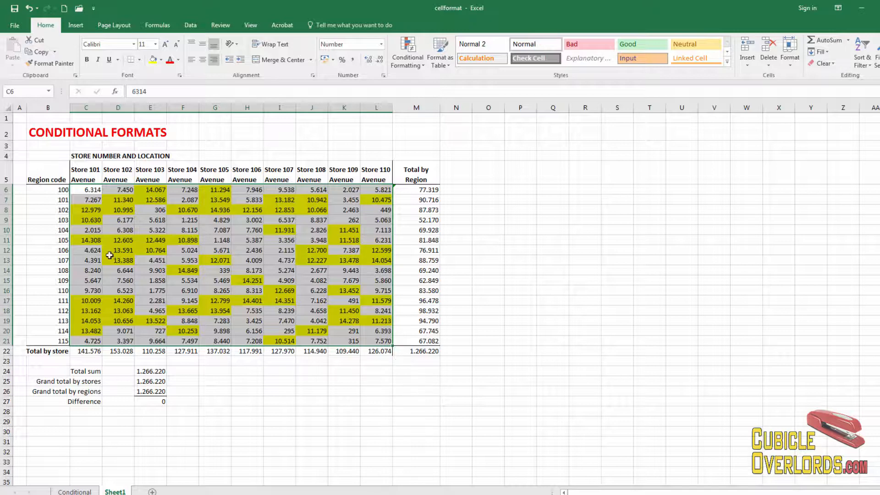
pyautogui.click(419, 69)
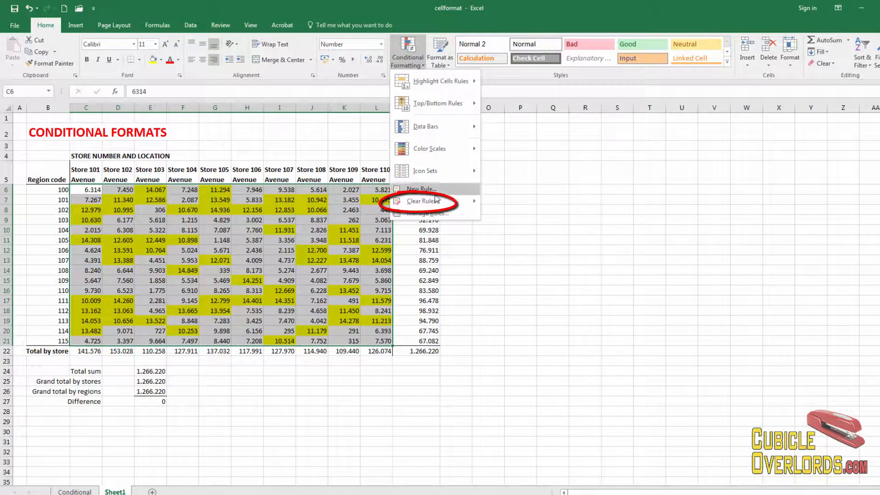
pyautogui.moveTo(435, 204)
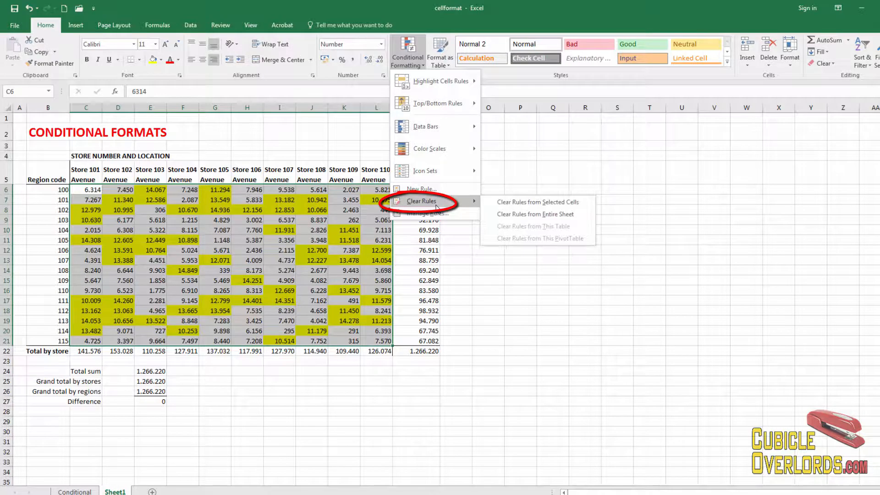
pyautogui.click(555, 202)
pyautogui.click(311, 260)
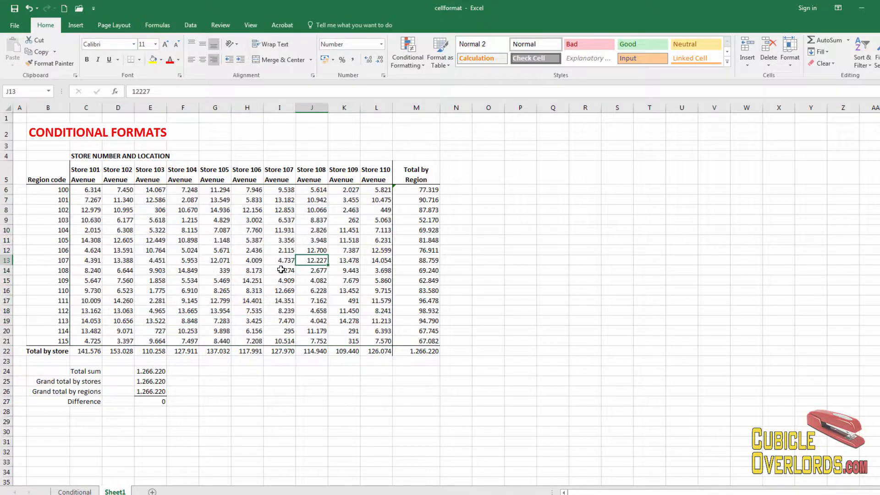
pyautogui.click(217, 260)
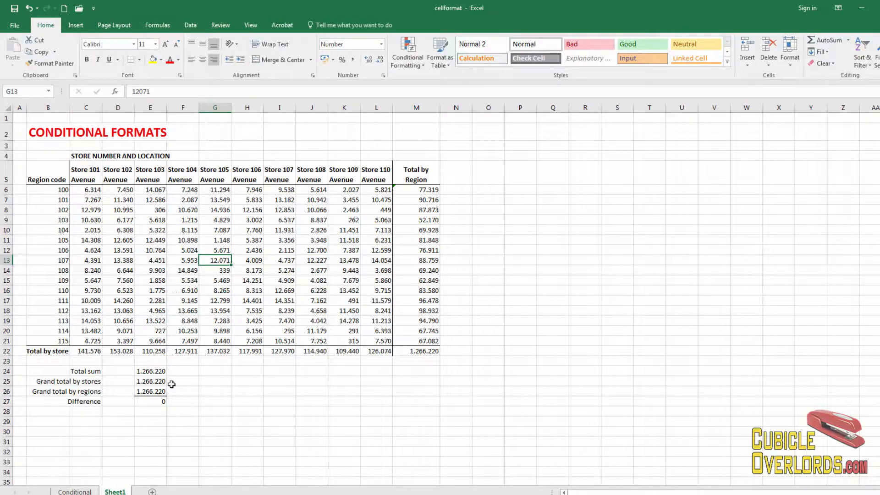
# Step: Change the Total by Region formula in M7 to =SUM(B7:L7) to introduce a deliberate error
pyautogui.click(427, 199)
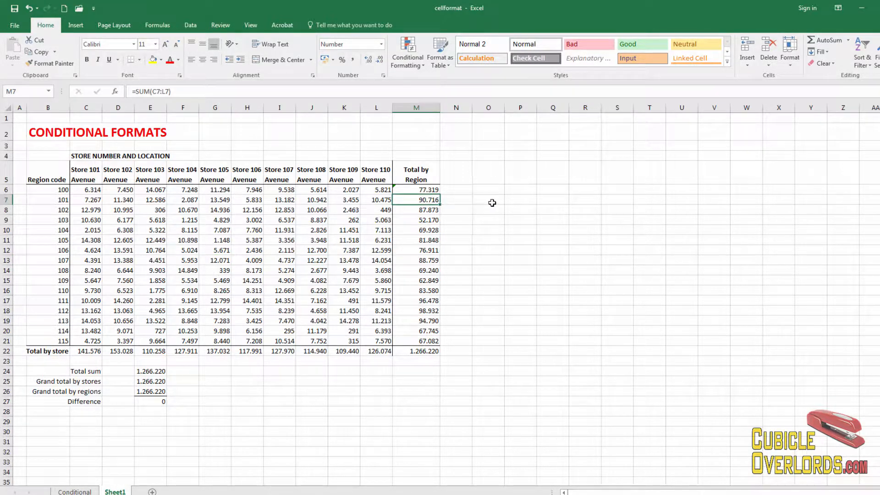
pyautogui.press('F2')
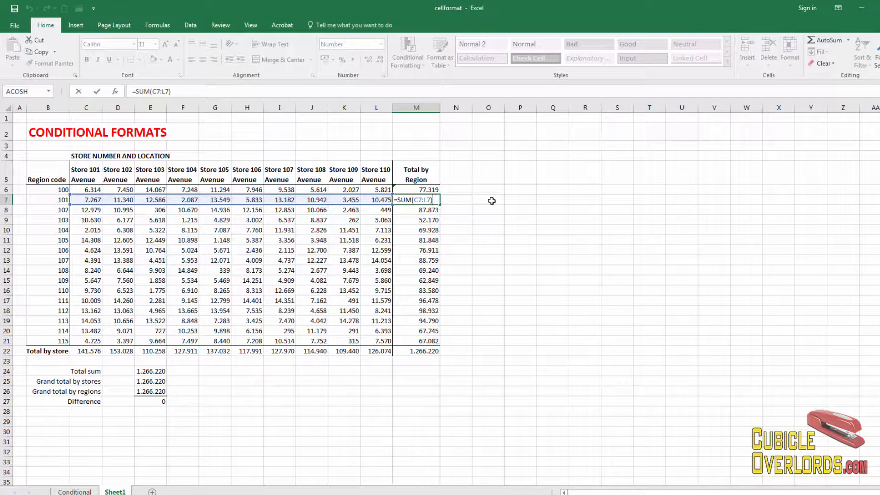
pyautogui.press('Left')
pyautogui.press('Left')
pyautogui.press('Left')
pyautogui.press('Delete')
pyautogui.write('b')
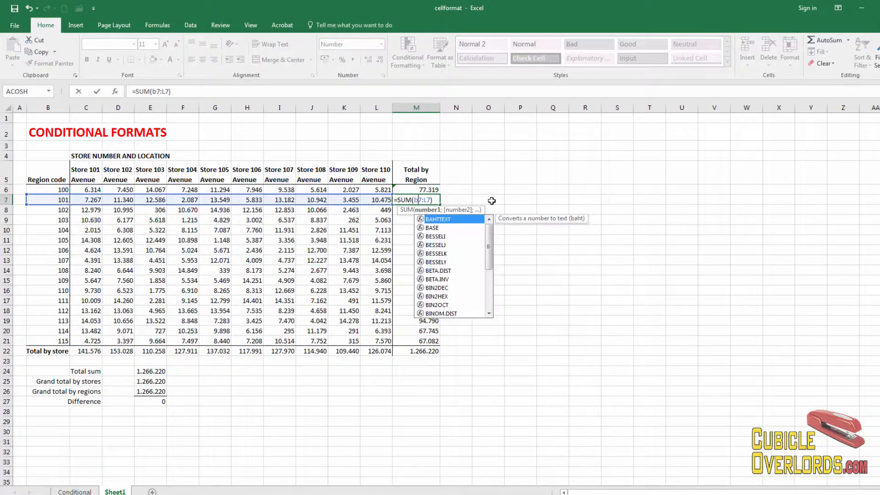
pyautogui.press('Return')
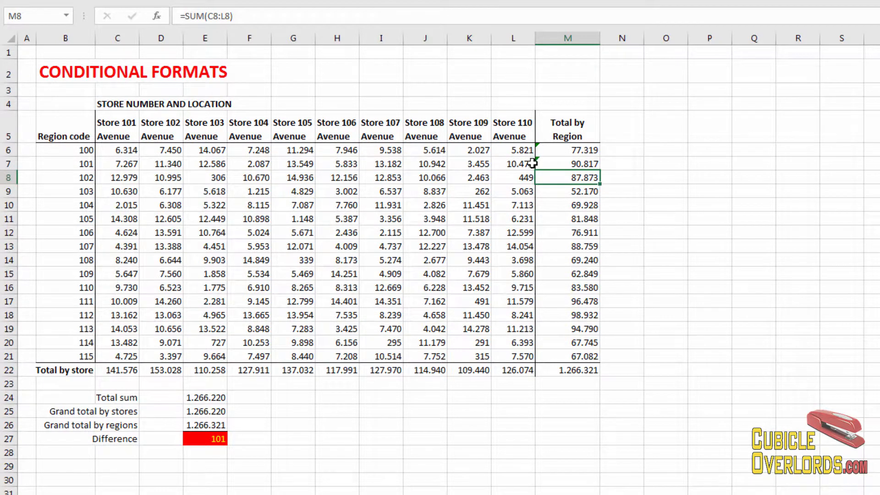
# Step: Examine the Difference result in E27 against the region codes, the region totals and the grand totals
pyautogui.click(278, 444)
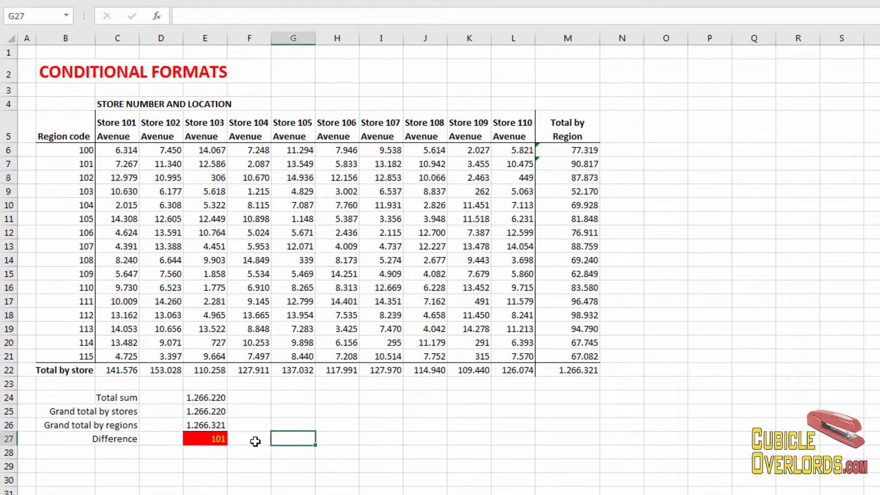
pyautogui.click(206, 439)
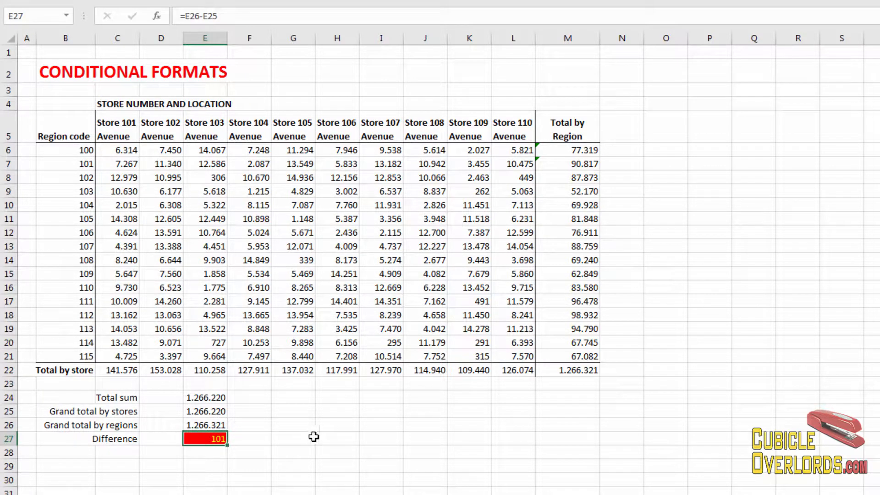
pyautogui.click(317, 437)
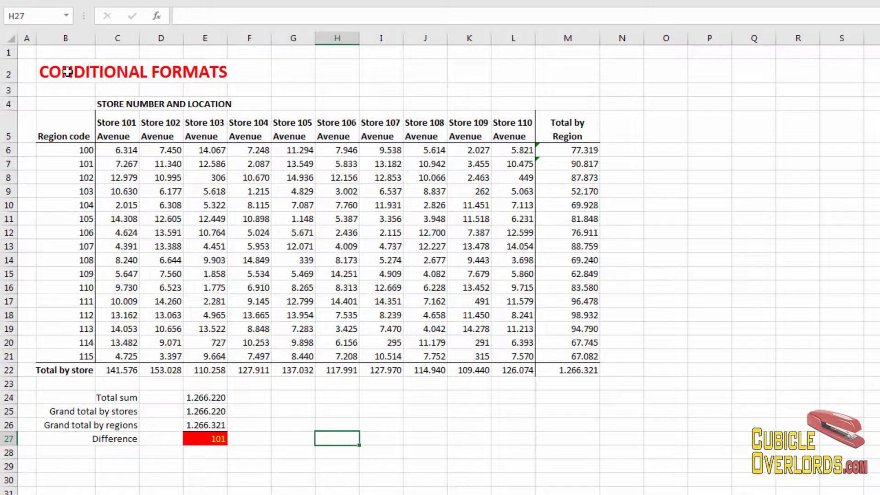
pyautogui.click(219, 438)
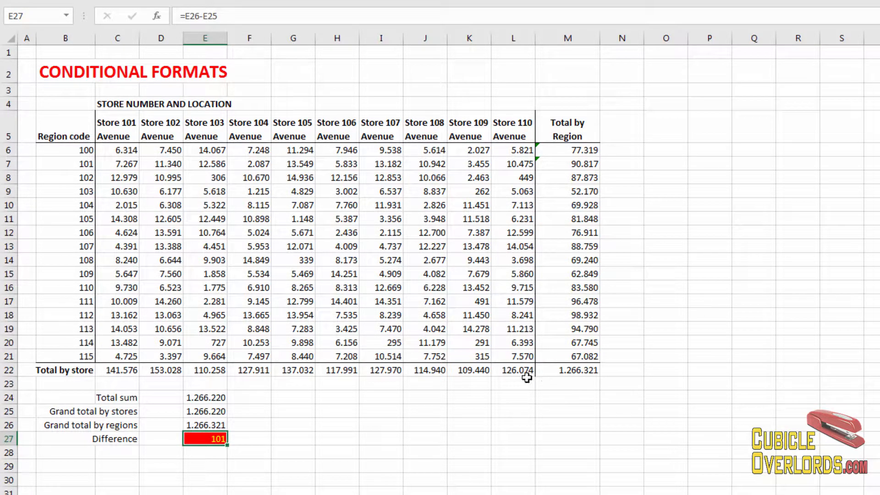
pyautogui.click(265, 213)
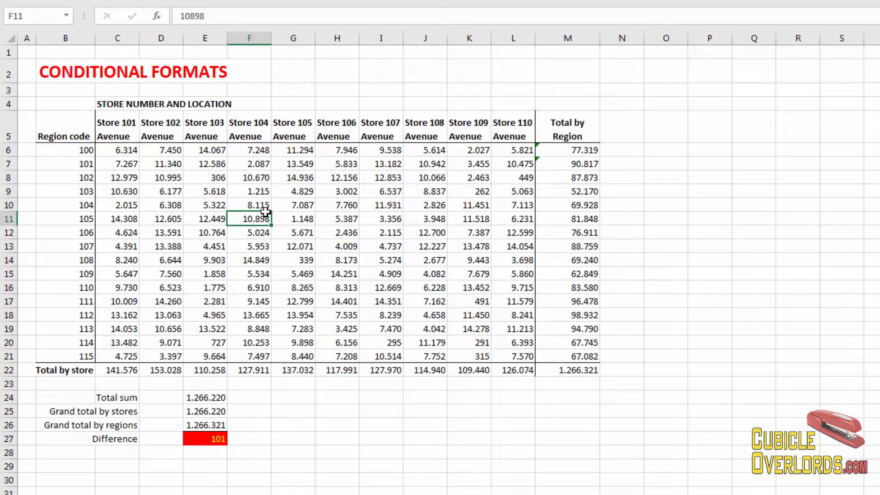
pyautogui.click(152, 149)
pyautogui.click(80, 153)
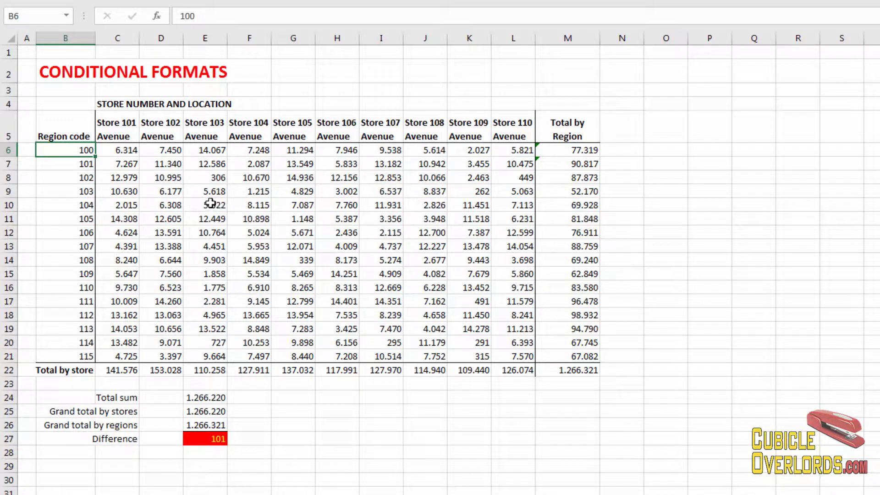
pyautogui.click(216, 438)
pyautogui.press('Escape')
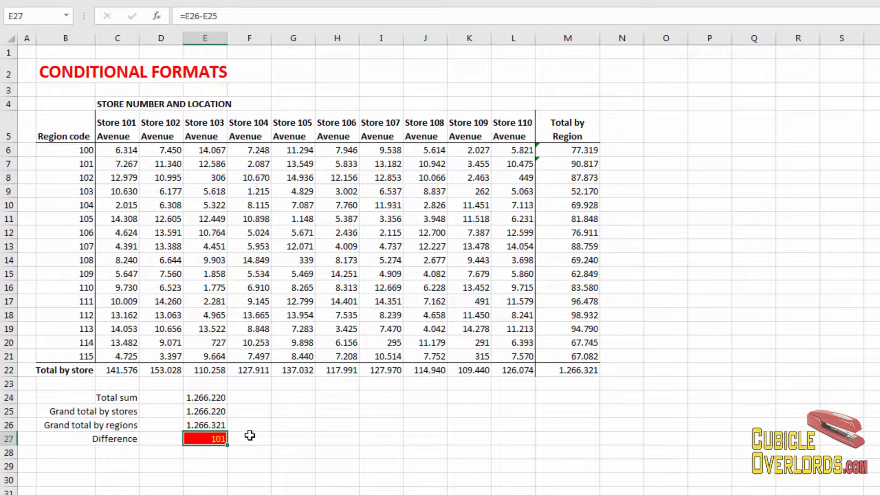
pyautogui.click(251, 436)
pyautogui.click(258, 423)
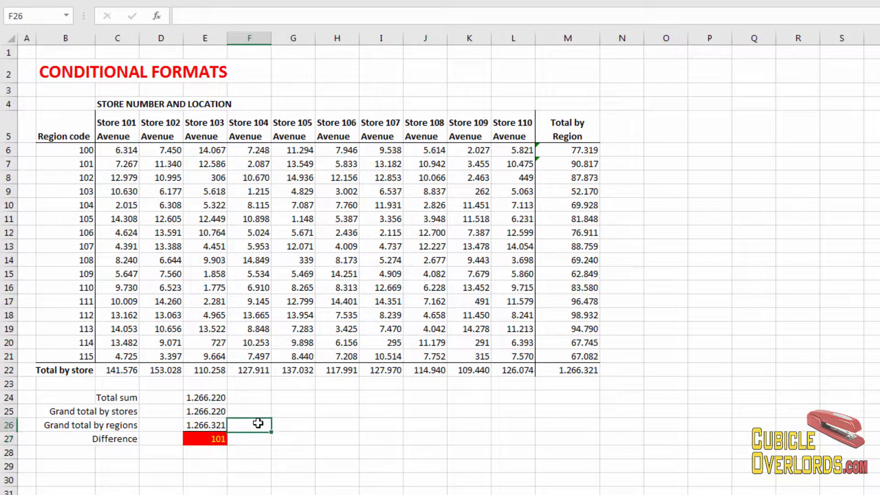
pyautogui.click(265, 400)
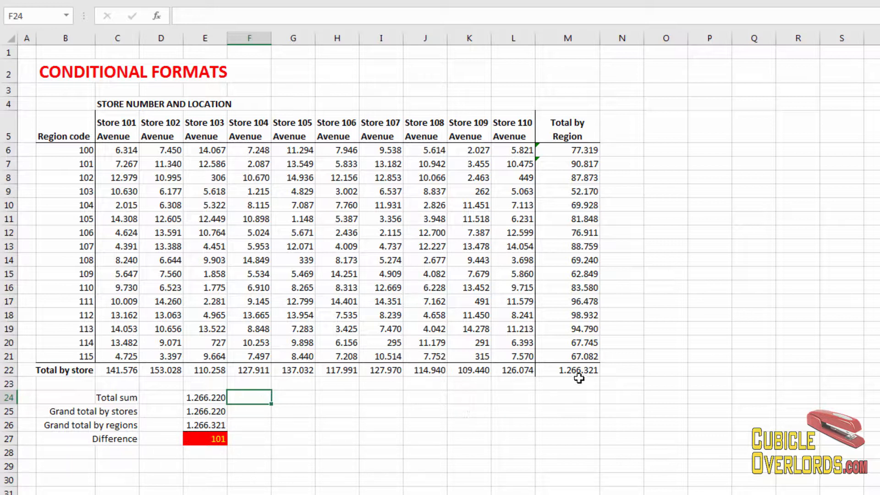
pyautogui.click(581, 177)
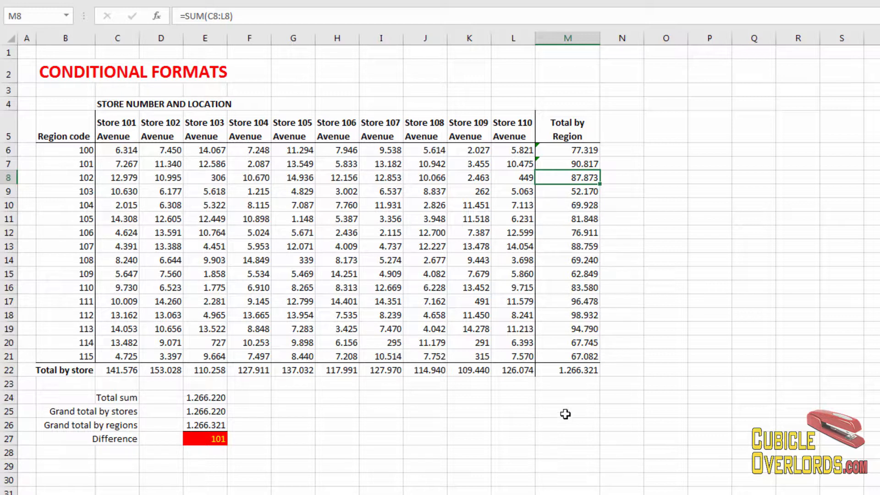
pyautogui.click(199, 442)
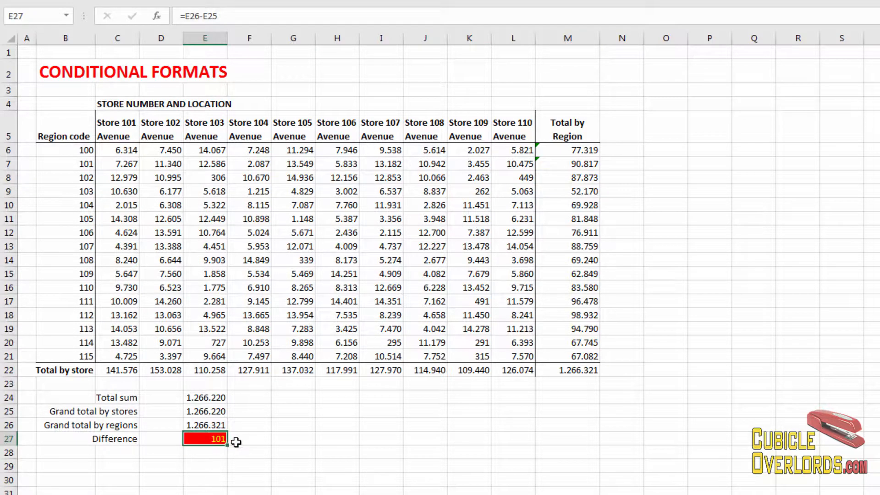
pyautogui.click(228, 425)
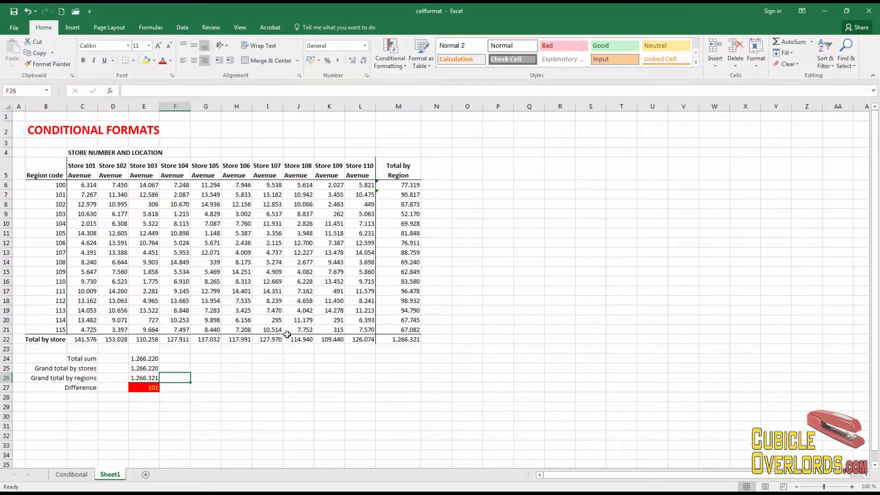
pyautogui.click(161, 220)
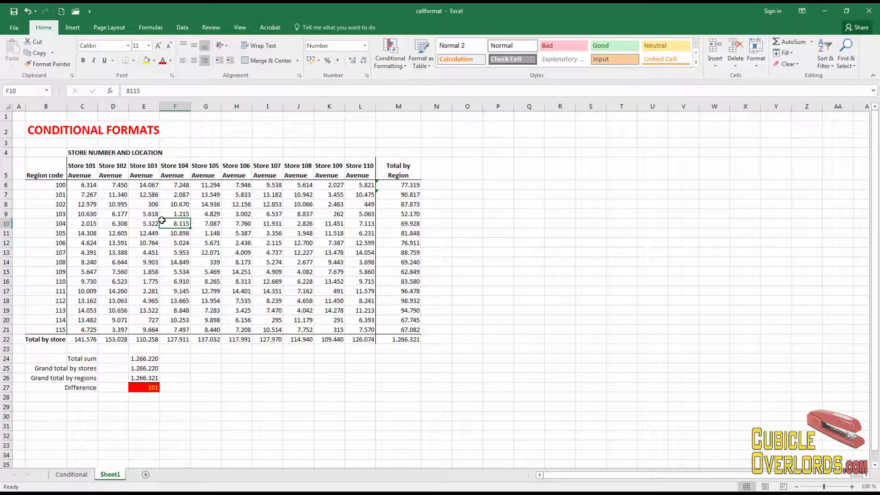
pyautogui.click(54, 171)
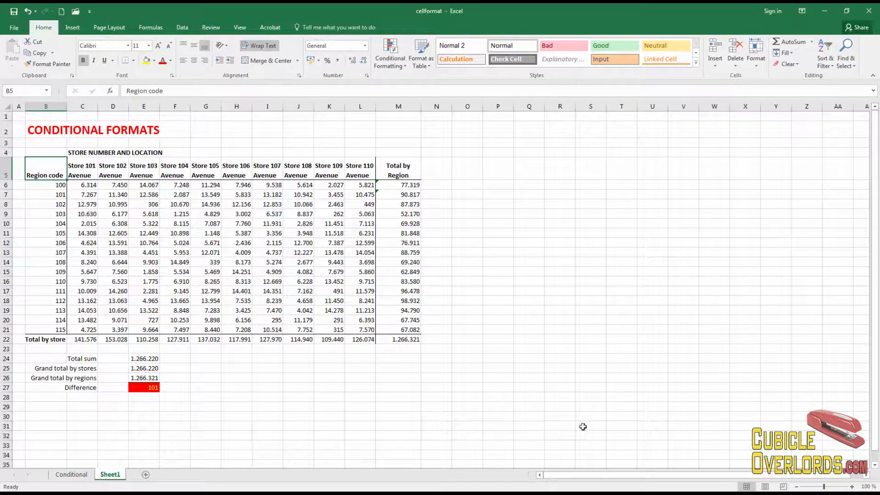